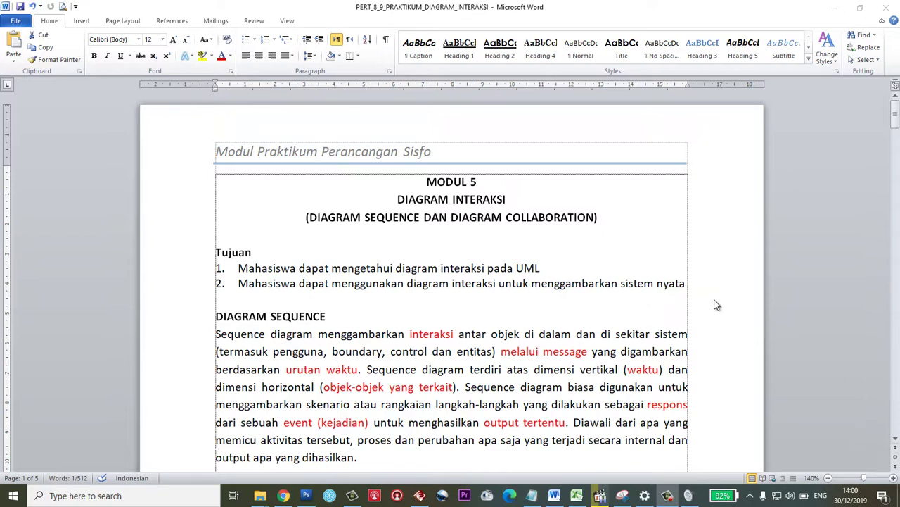
- Read through the interaction diagram module's sequence diagram symbols and creation instructions, and return to its beginning
scroll(620, 274, "down", 2)
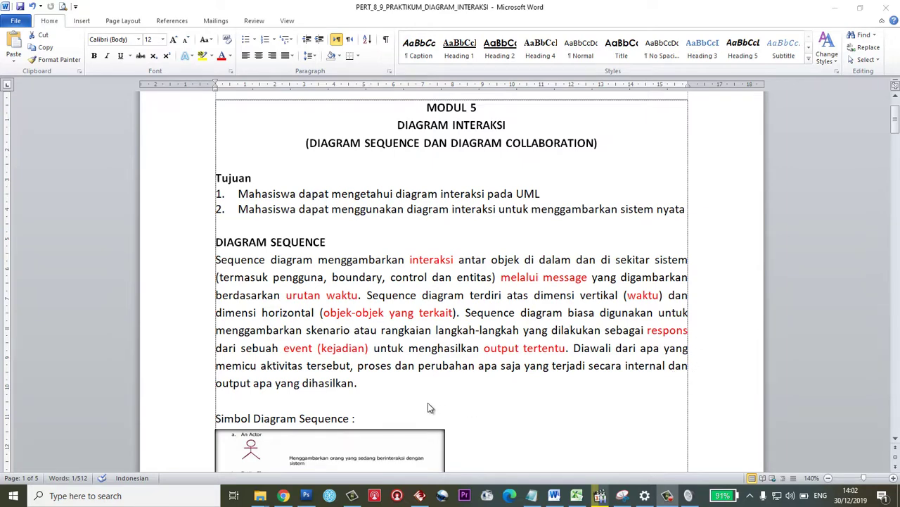
scroll(428, 403, "down", 3)
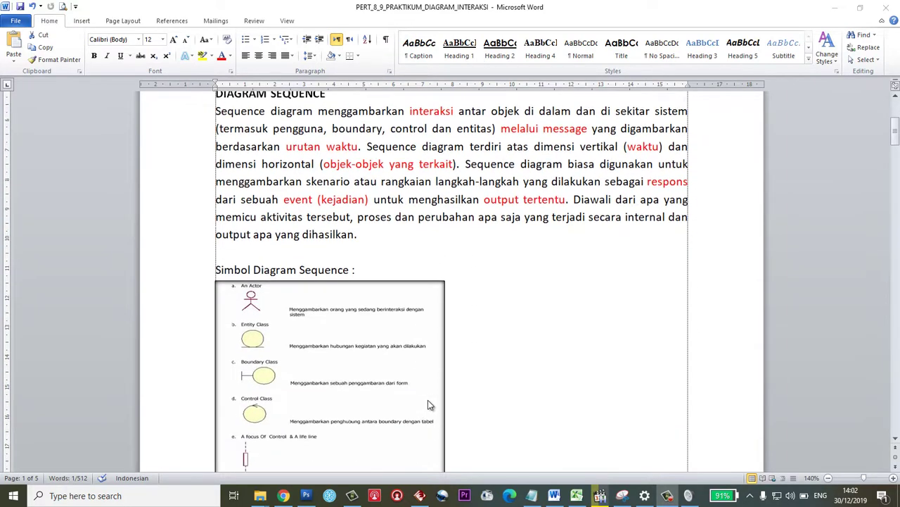
scroll(428, 401, "up", 3)
scroll(428, 399, "down", 9)
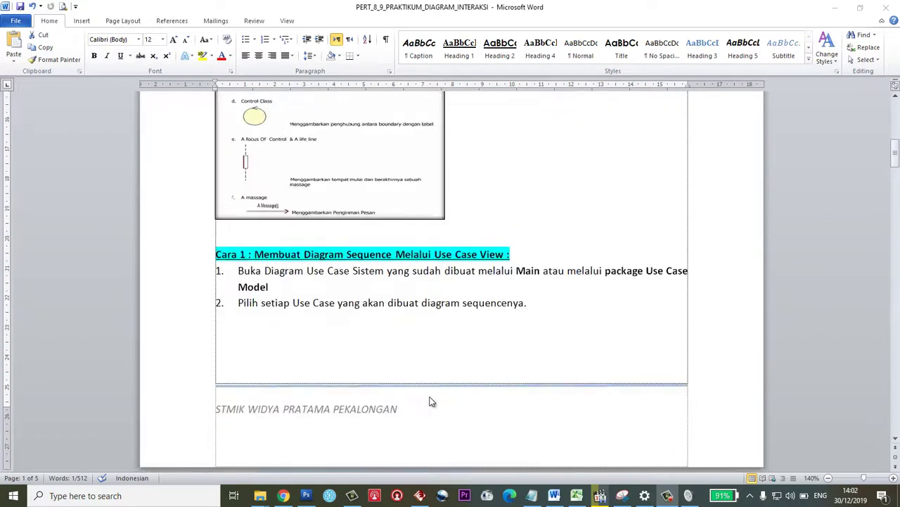
scroll(431, 401, "down", 15)
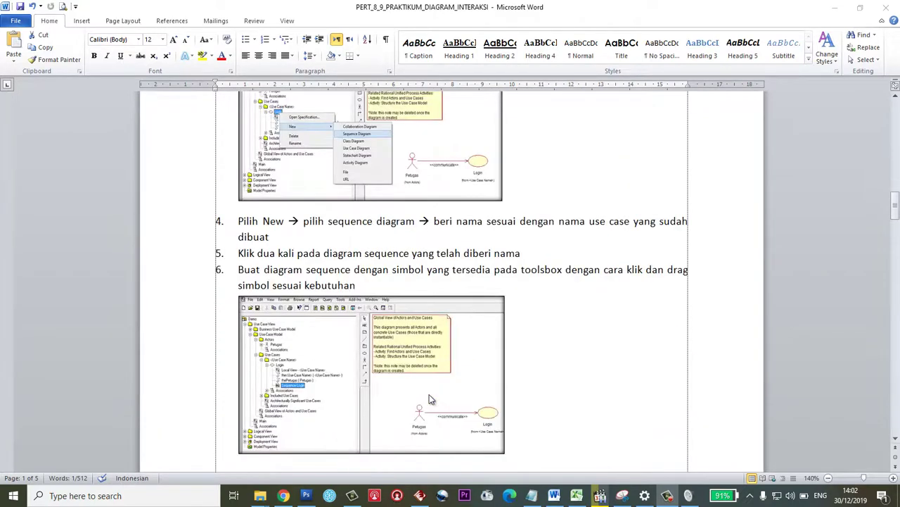
scroll(429, 395, "down", 10)
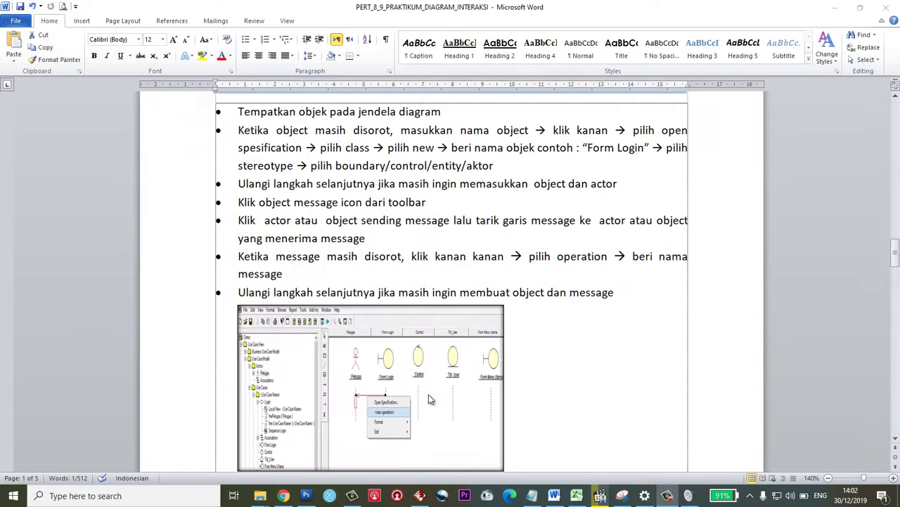
scroll(428, 394, "up", 10)
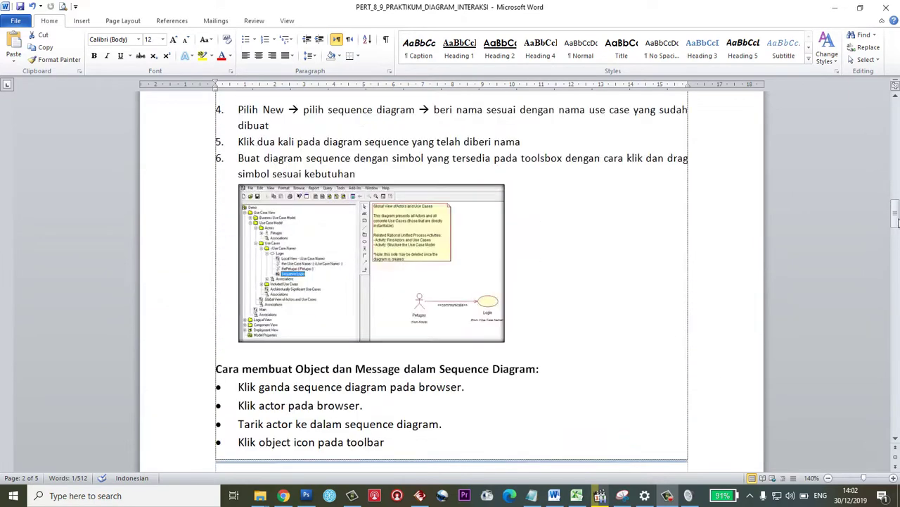
left_click_drag(895, 220, 897, 116)
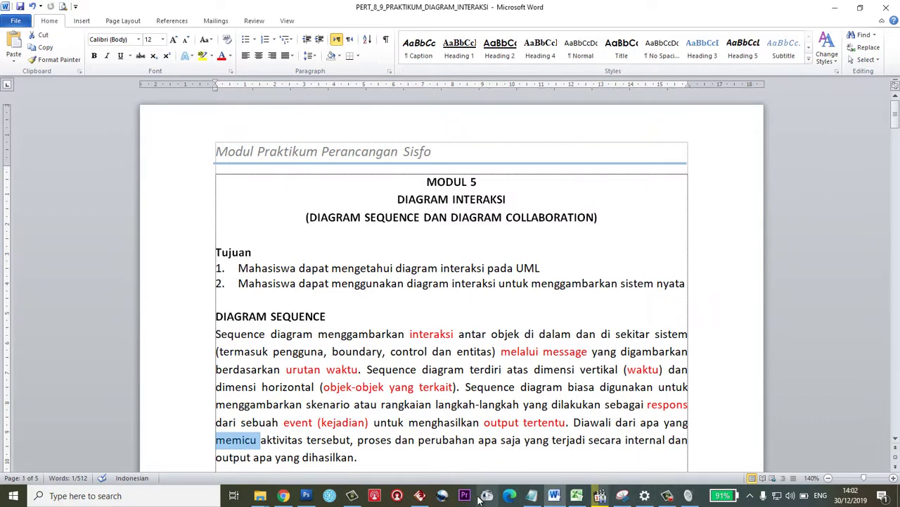
- Switch to Rational Rose and create a sequence diagram named "DIAGRAM SEQUENCE DATA MAPEL" in the Use-Case Model package
left_click(420, 495)
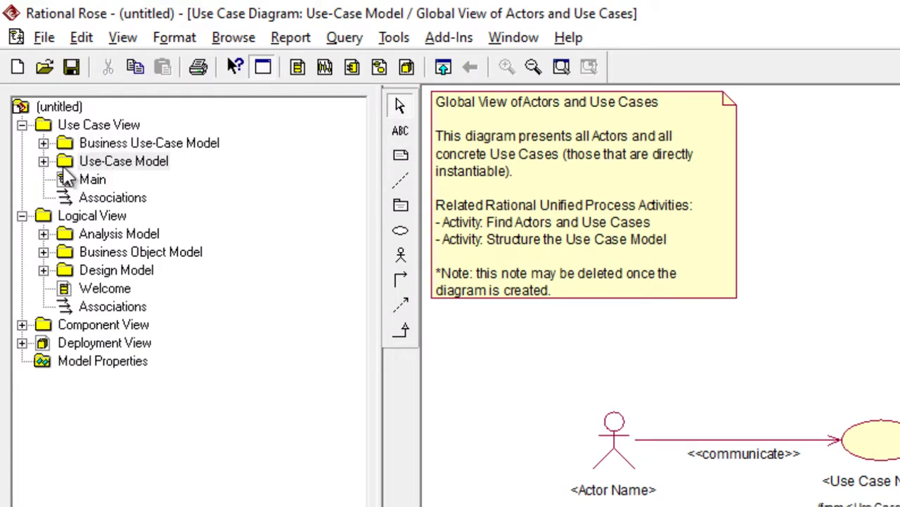
right_click(167, 166)
mouse_move(229, 218)
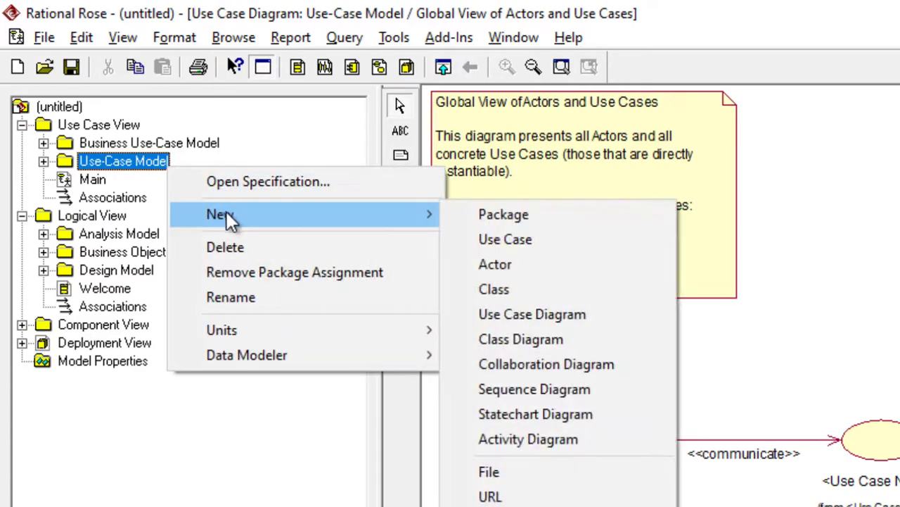
left_click(646, 389)
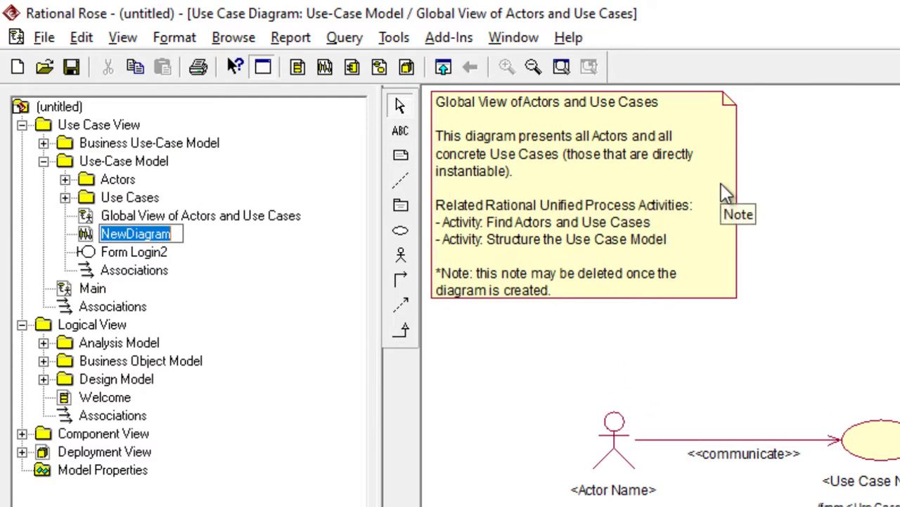
type("DIAGRAM S")
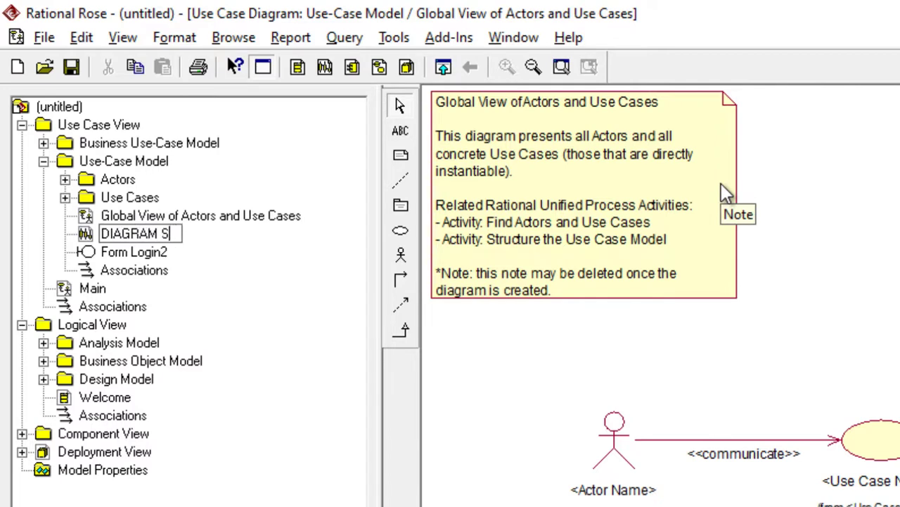
type("EQUENCE")
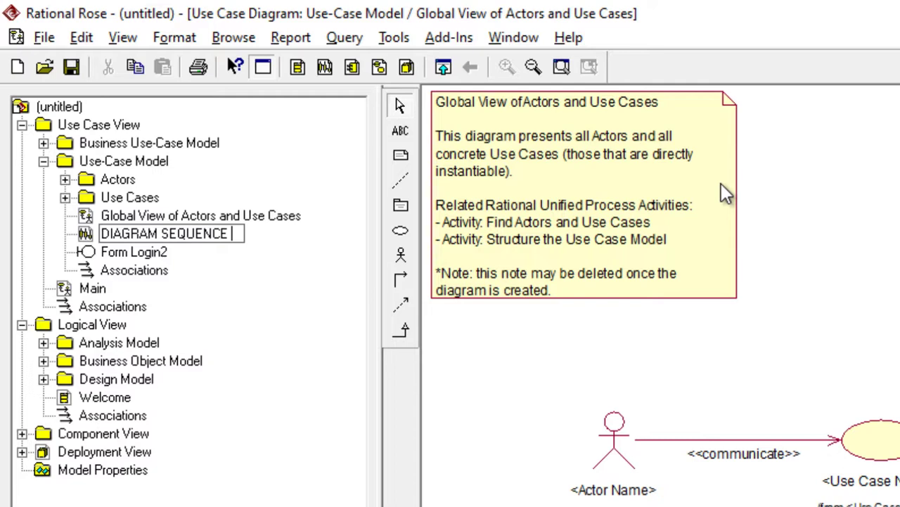
type("DATA")
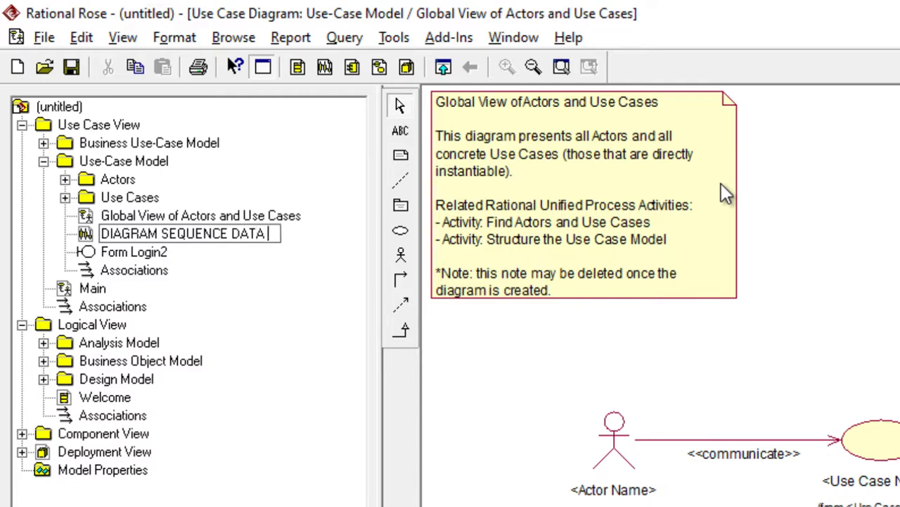
type(" MAPEL")
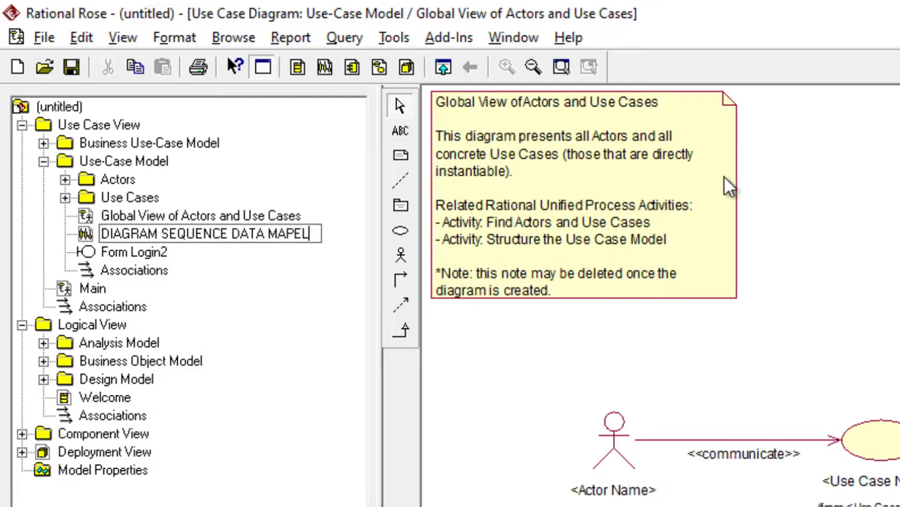
left_click(97, 237)
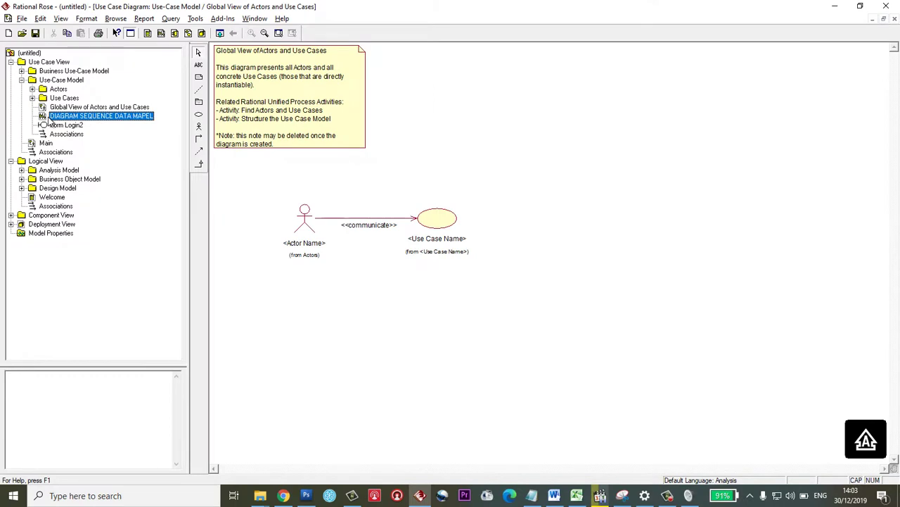
- Open the DIAGRAM SEQUENCE DATA MAPEL diagram and place the <Actor Name> actor from the Actors package in it
double_click(45, 117)
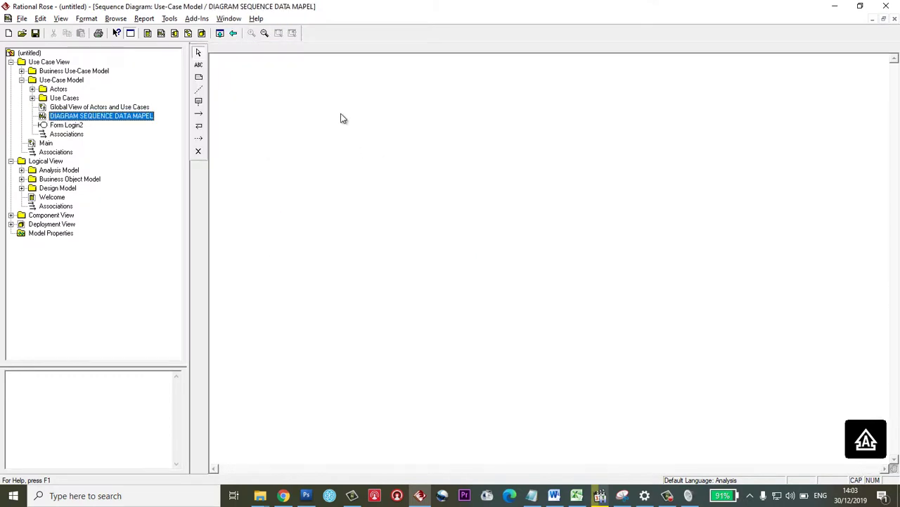
key("Caps_Lock")
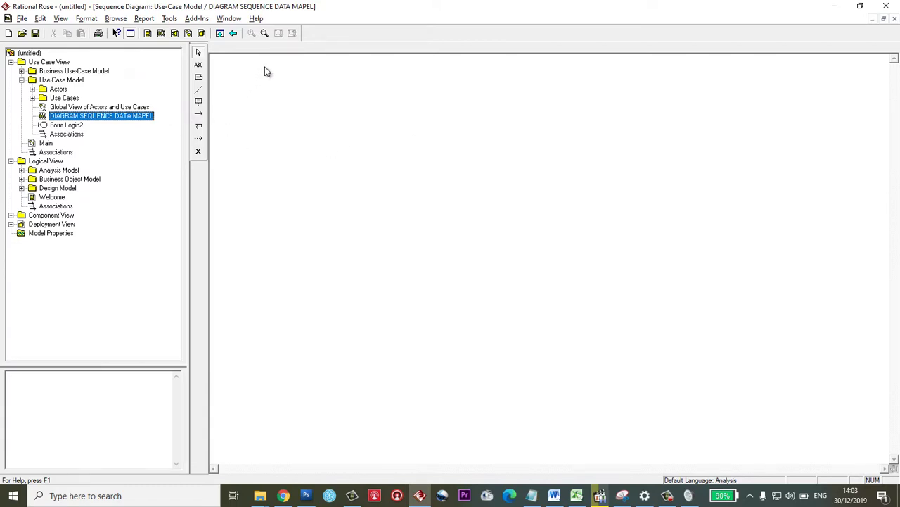
left_click(22, 72)
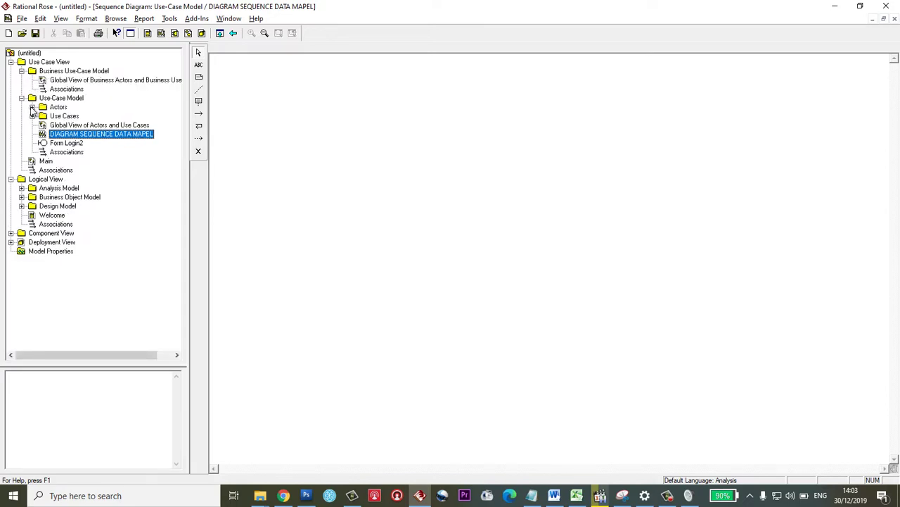
left_click(22, 71)
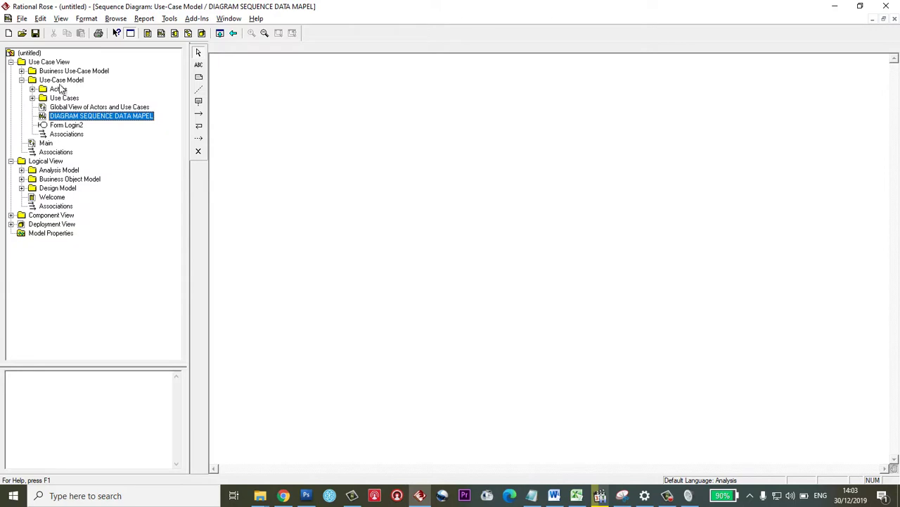
left_click(33, 90)
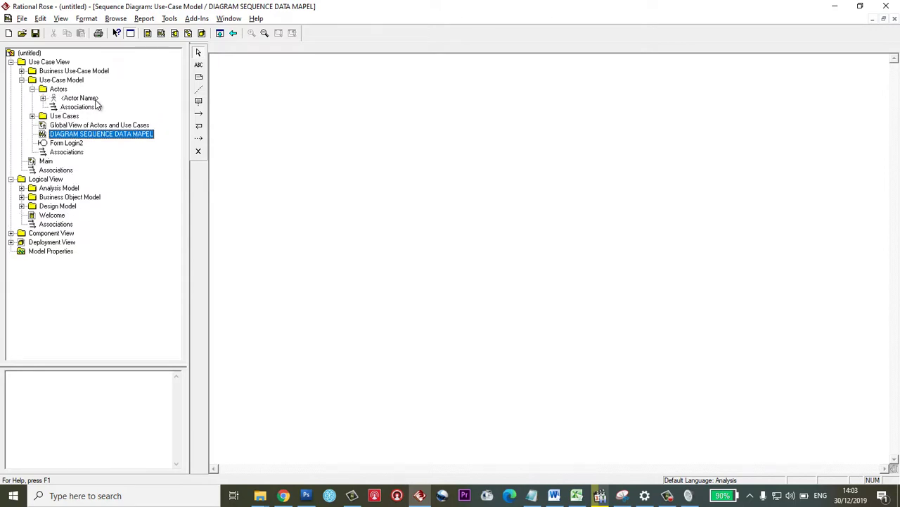
left_click(78, 98)
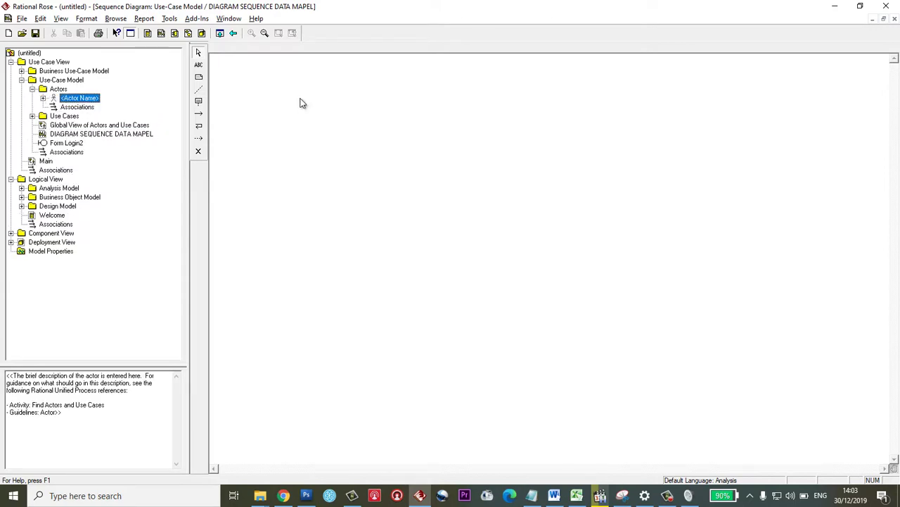
left_click_drag(79, 98, 281, 113)
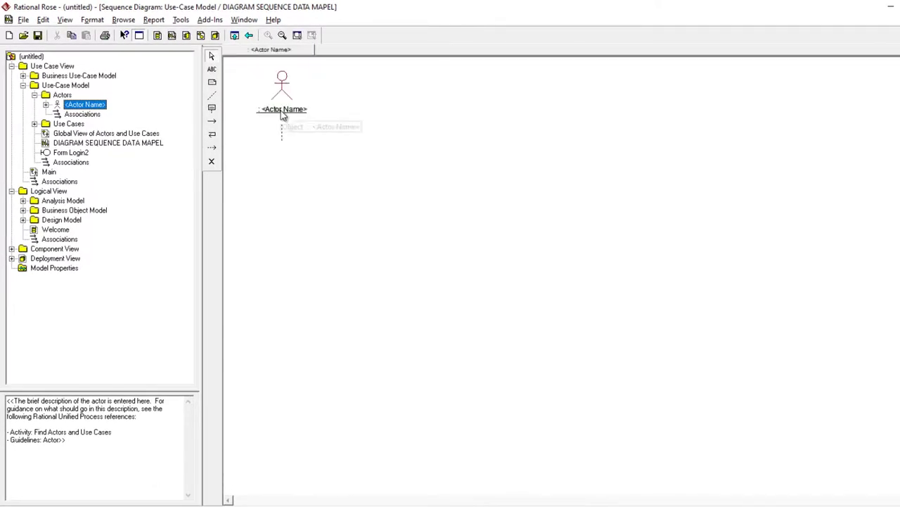
- Name the placed actor object "Petugas TU" in its specification
double_click(283, 115)
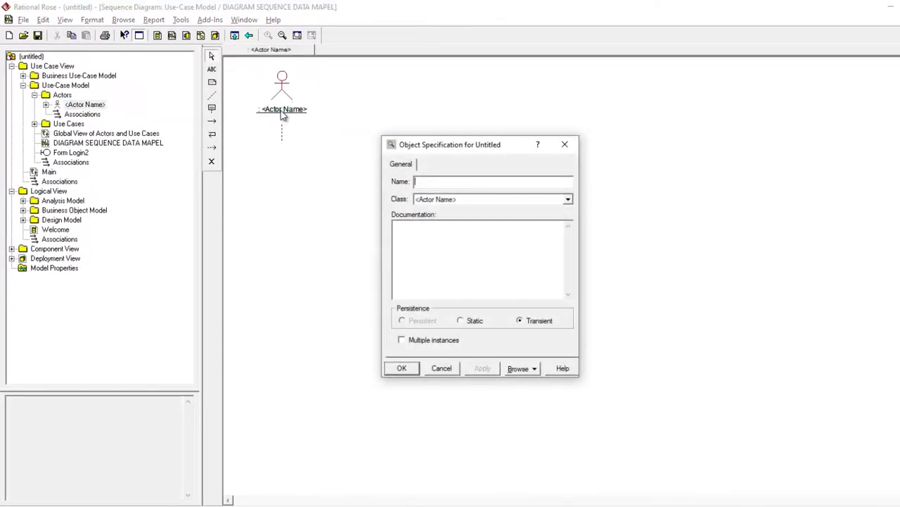
type("Petugas TU")
left_click(415, 373)
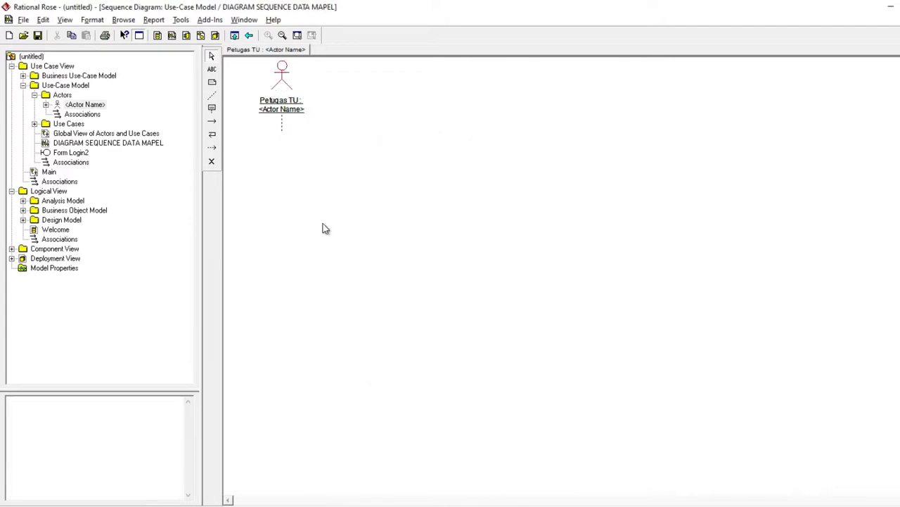
- Check the class choices in the Petugas TU actor's specification and keep <Actor Name>
left_click_drag(287, 114, 284, 119)
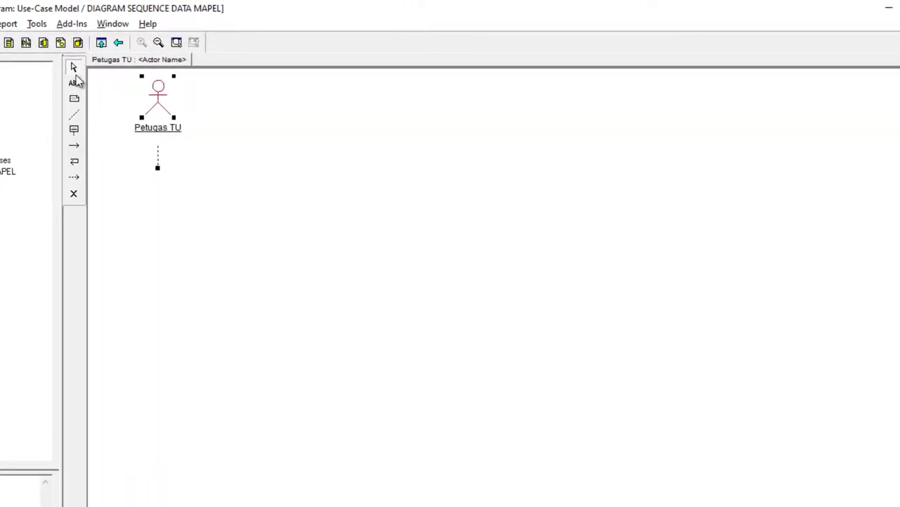
left_click(164, 104)
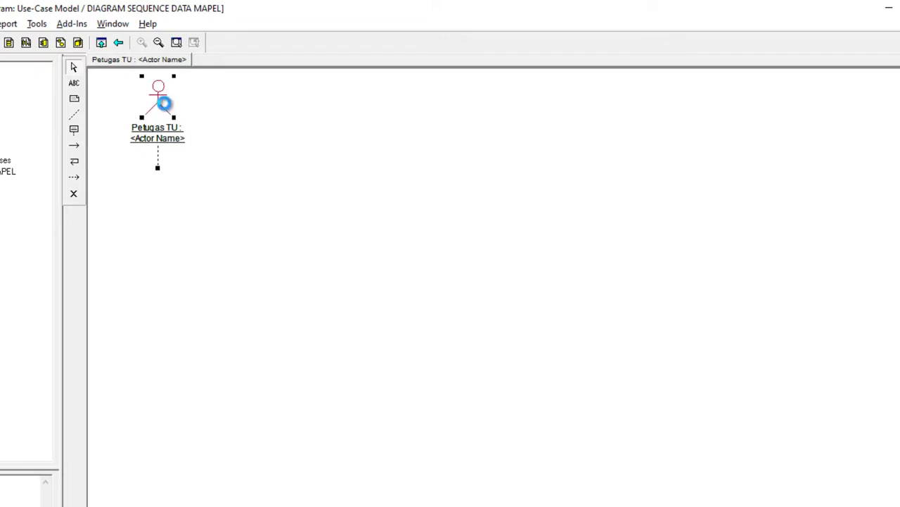
double_click(164, 104)
left_click(501, 241)
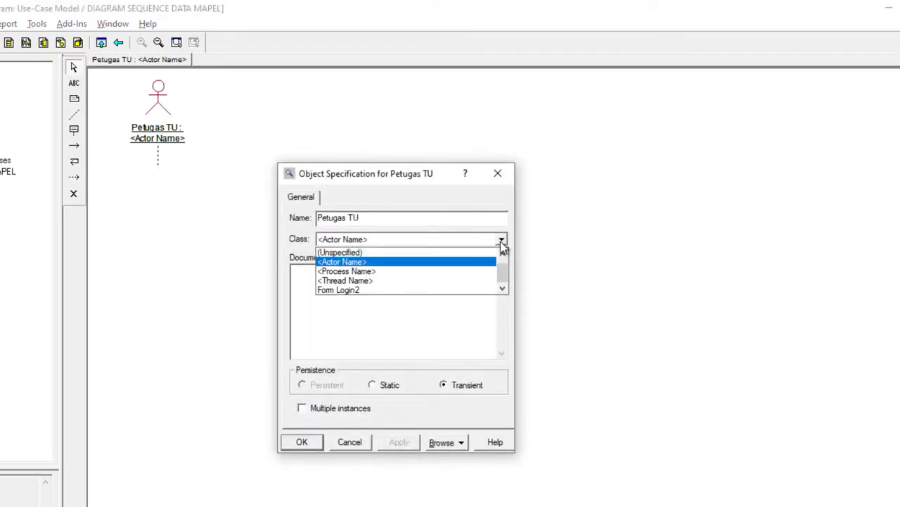
left_click(305, 447)
left_click(302, 443)
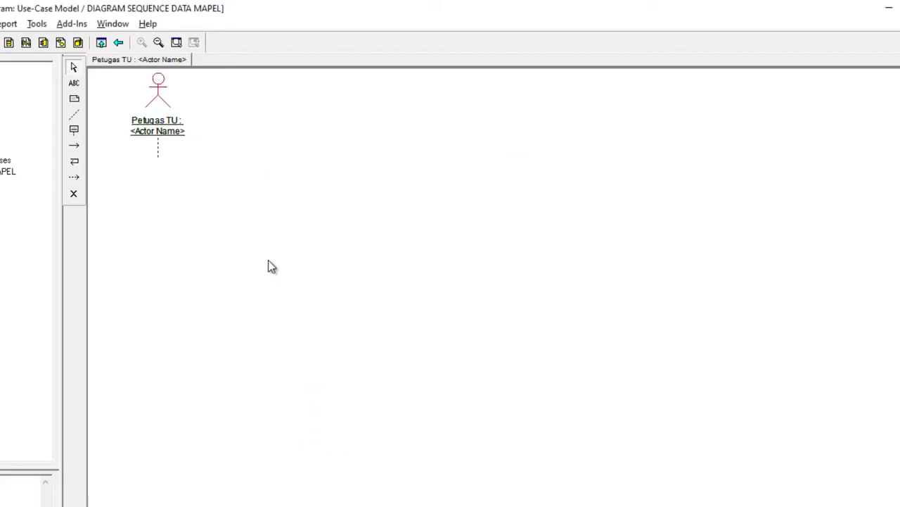
- Move the Petugas TU actor slightly down in the sequence diagram
left_click(161, 89)
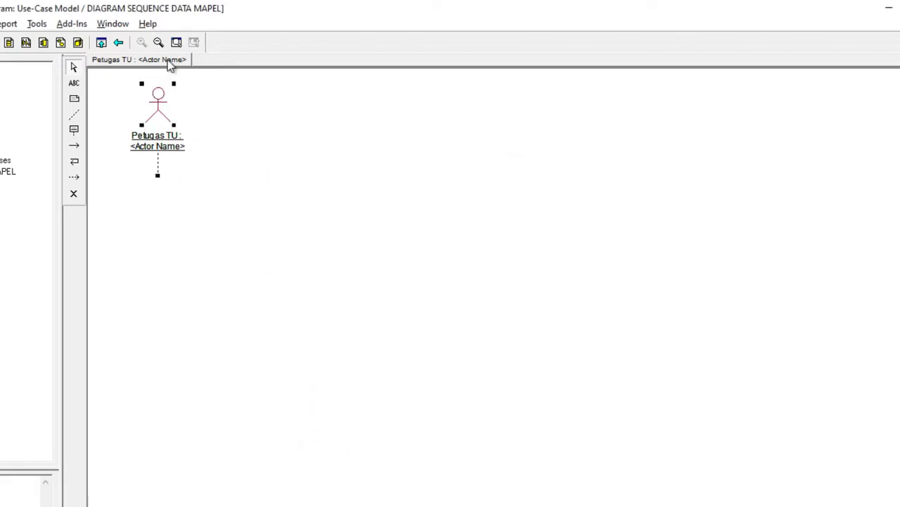
left_click(171, 142)
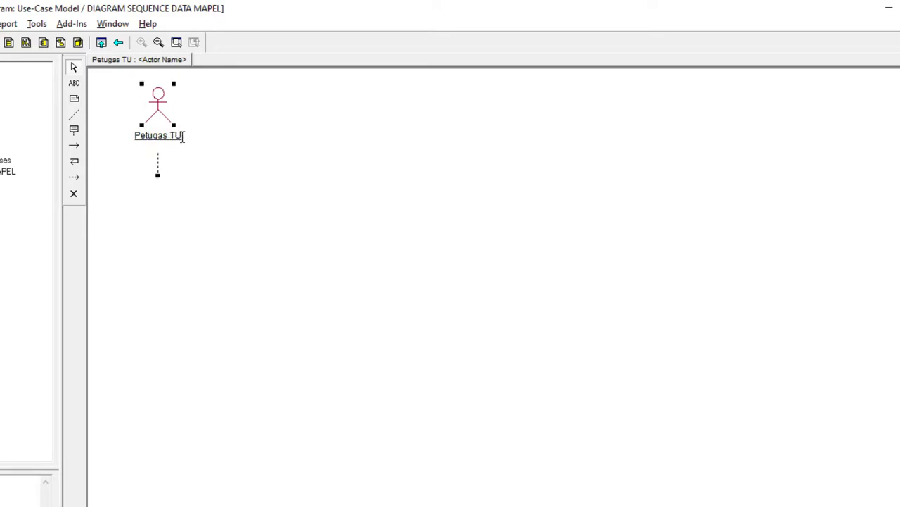
left_click(223, 143)
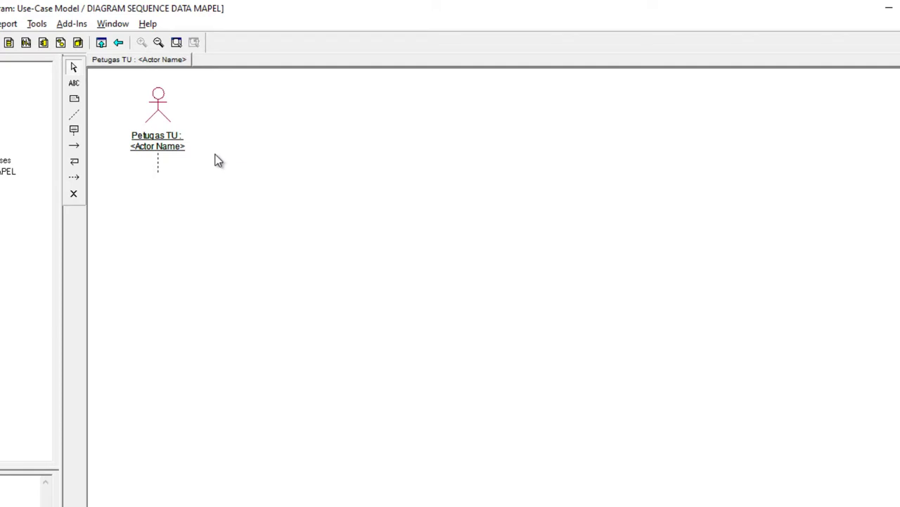
- Add an object named "Form Data Mapel" beside the Petugas TU actor and move it closer to the actor
left_click(75, 134)
left_click(290, 123)
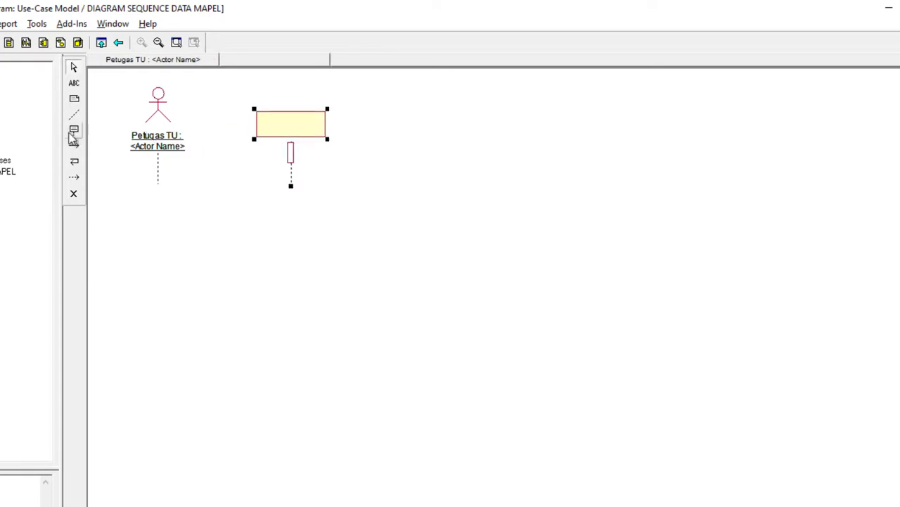
left_click(289, 130)
type("Form Data Mapel")
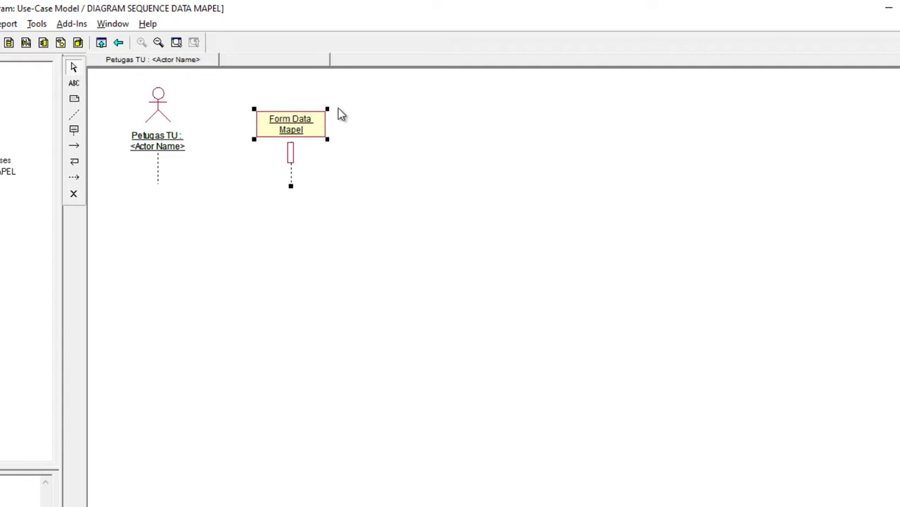
left_click(465, 144)
left_click_drag(290, 137, 261, 135)
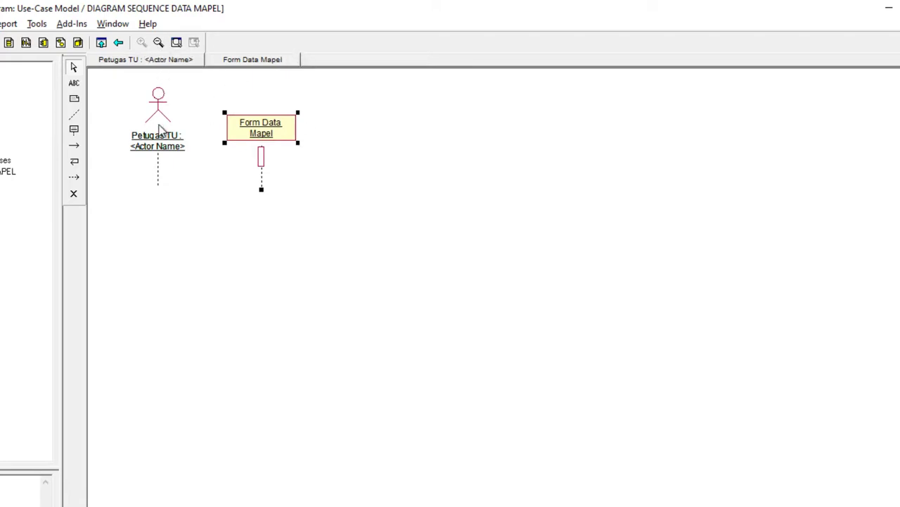
- Add an object named "Kontrol Data Mapel" beside Form Data Mapel and shift the Petugas TU actor slightly up
left_click(74, 130)
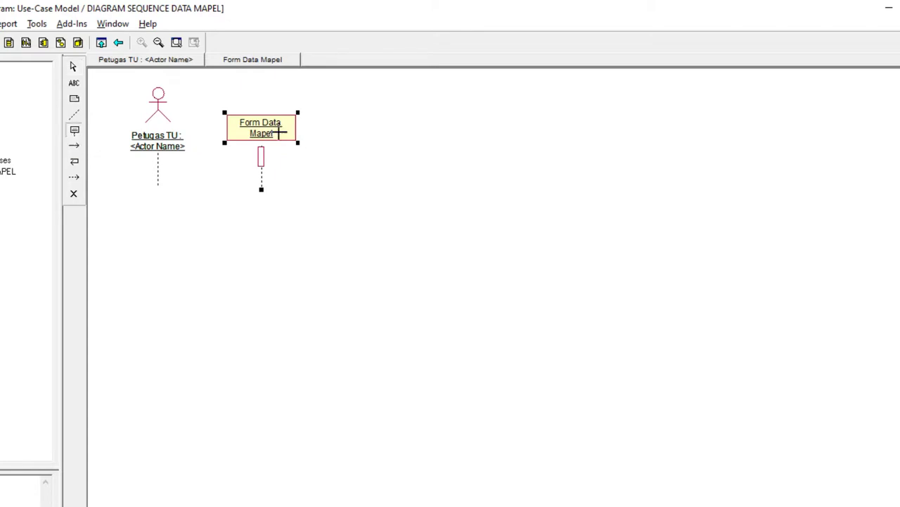
left_click(366, 134)
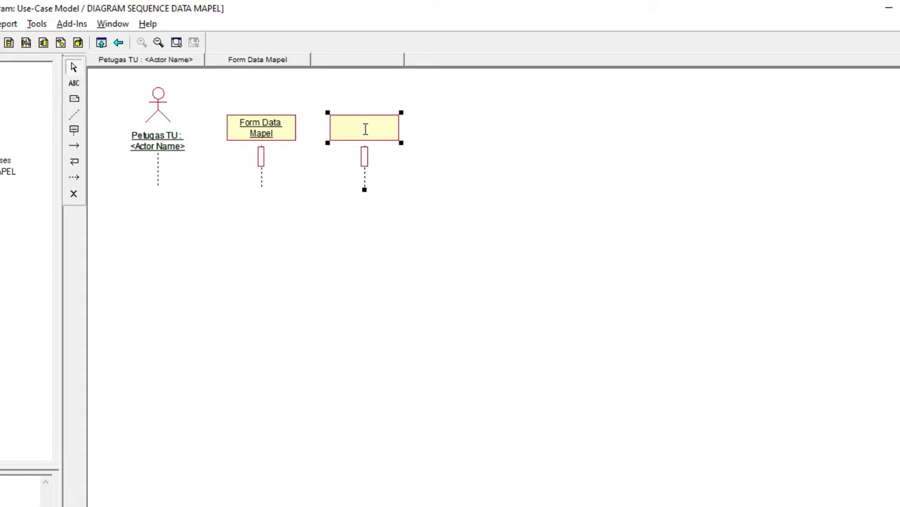
type("Kontrol Data Mape")
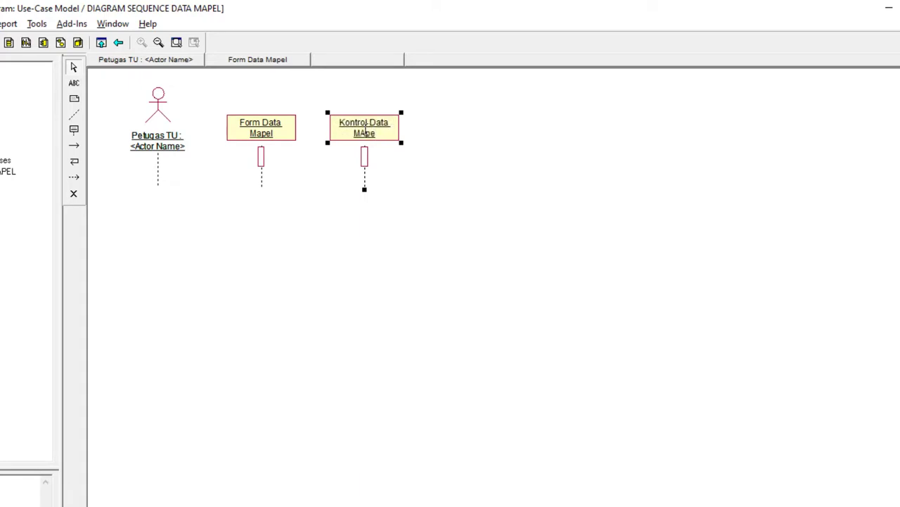
type("l")
key("Return")
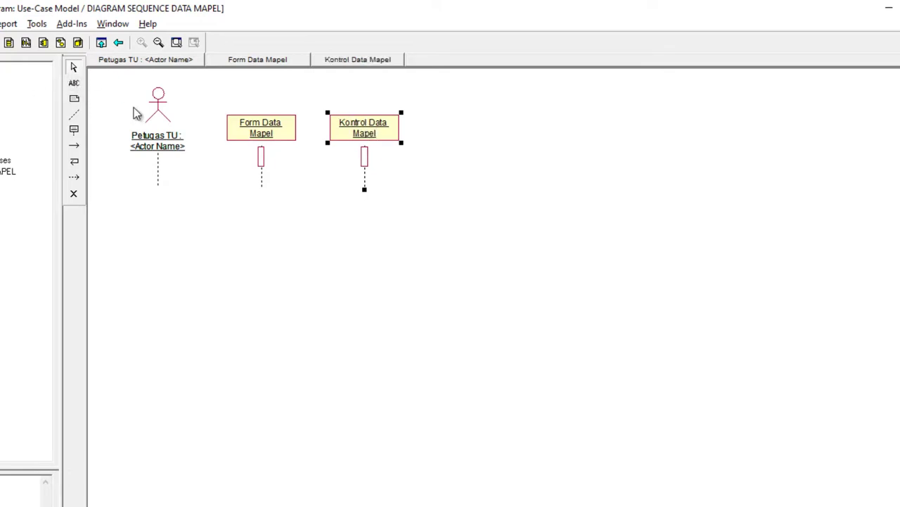
left_click_drag(162, 139, 157, 135)
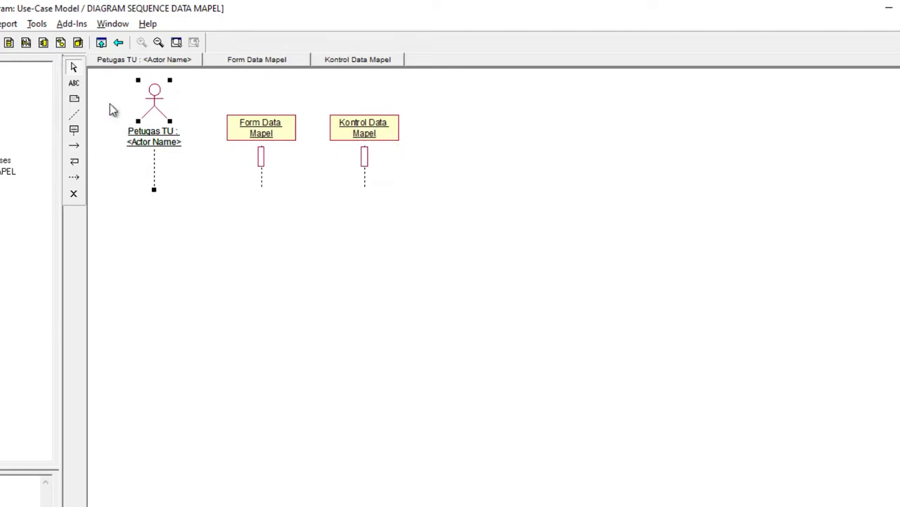
- Add an object named "Data Mapel" after Kontrol Data Mapel and align it with the other object boxes
left_click(74, 130)
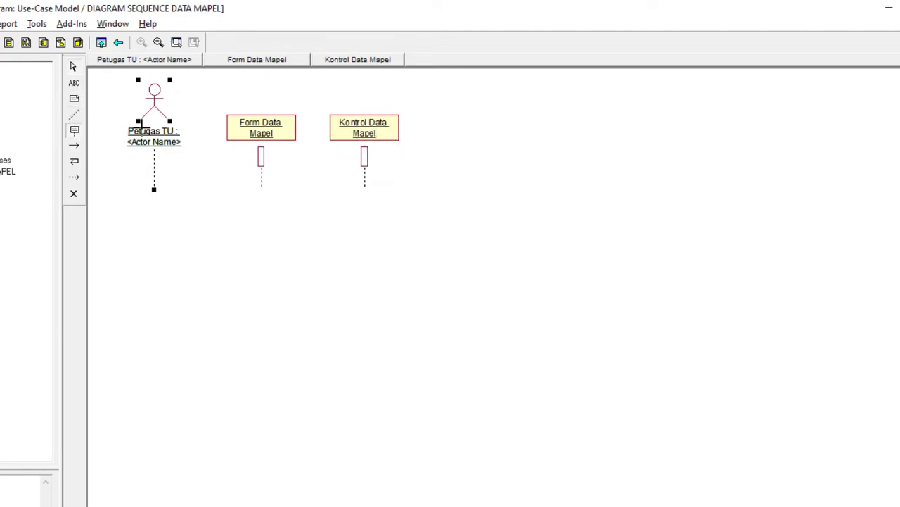
left_click(470, 130)
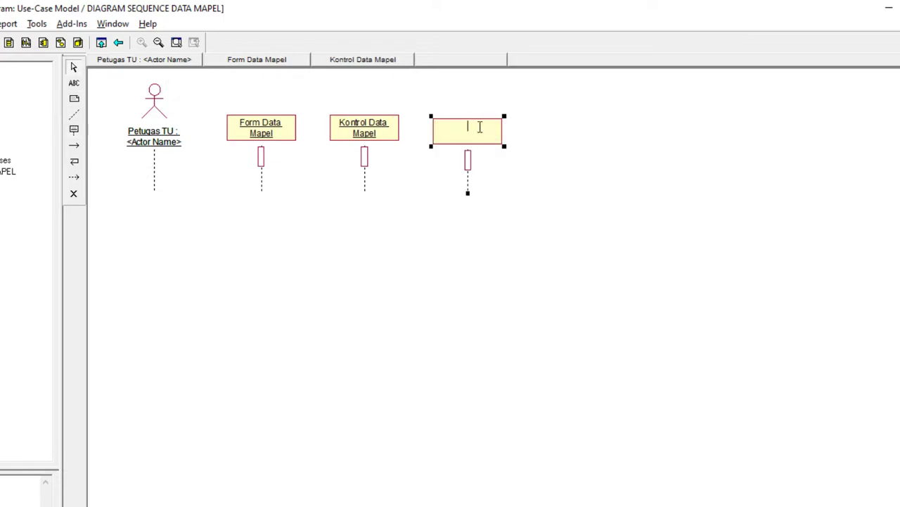
type("Data Mapel")
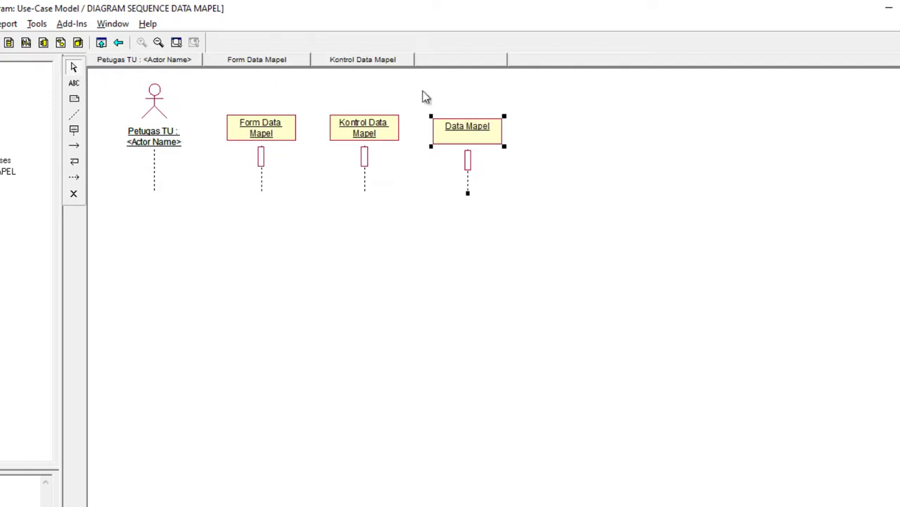
left_click(484, 136)
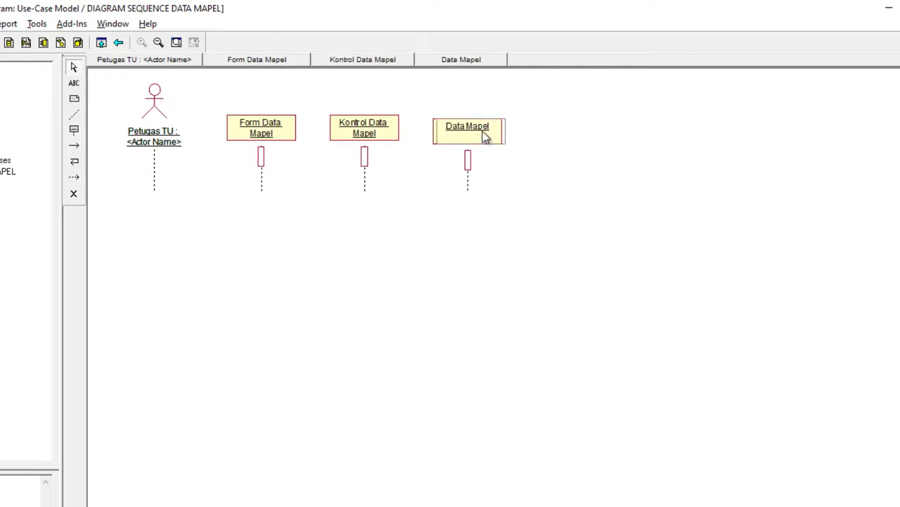
left_click(458, 136)
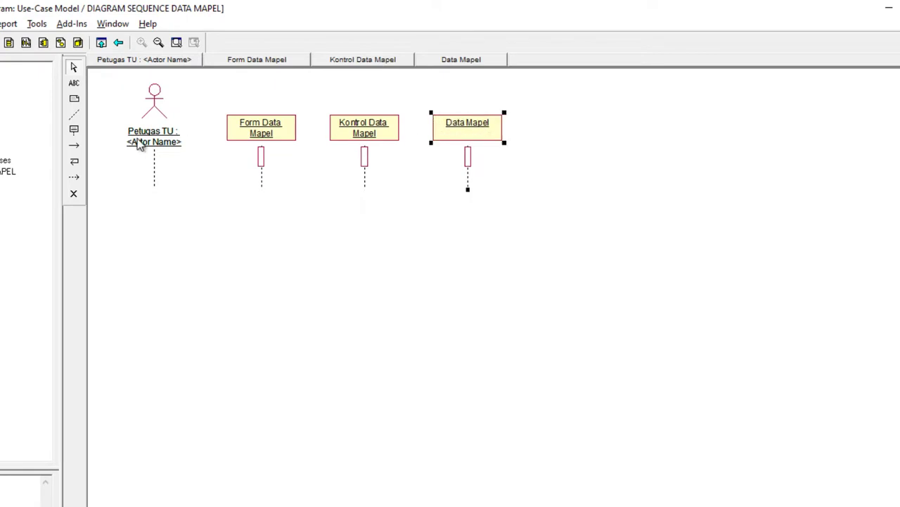
- Add an object named "Cetak Data" after the Data Mapel object in the sequence diagram
left_click(75, 131)
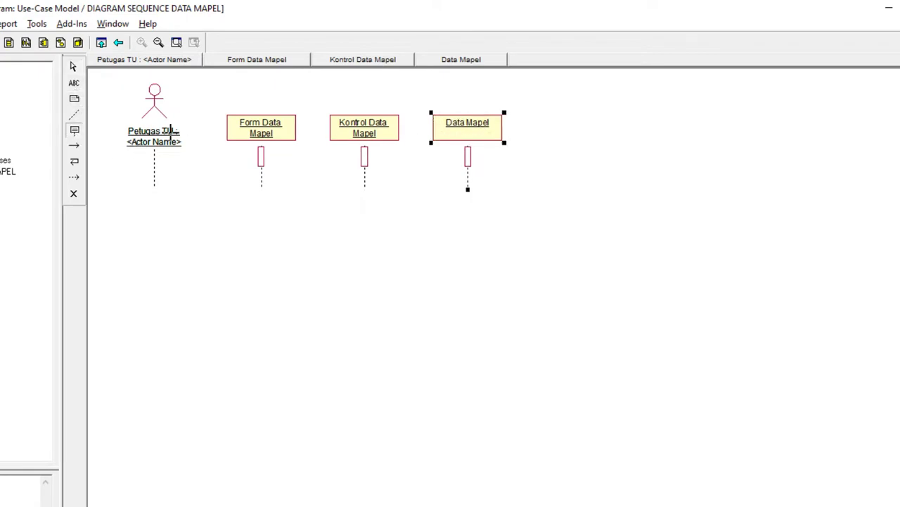
left_click(592, 127)
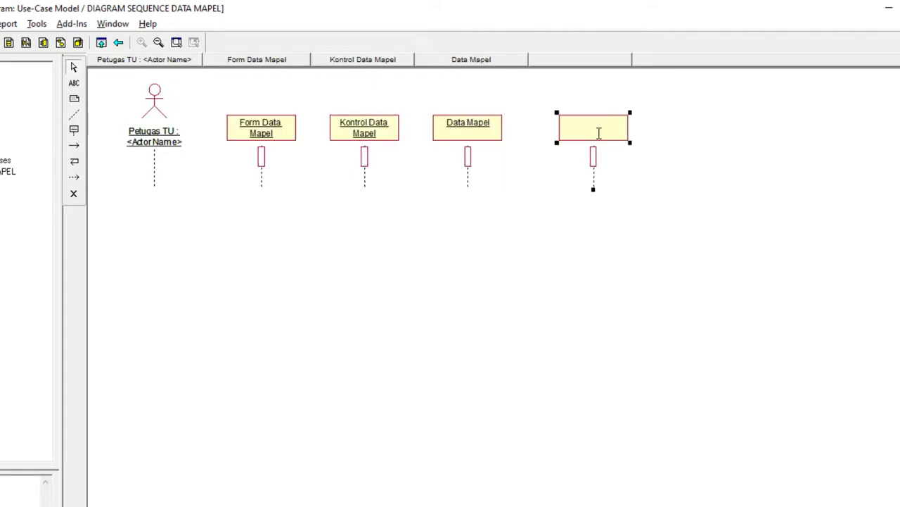
type("Cetak Data")
key("Return")
left_click(529, 197)
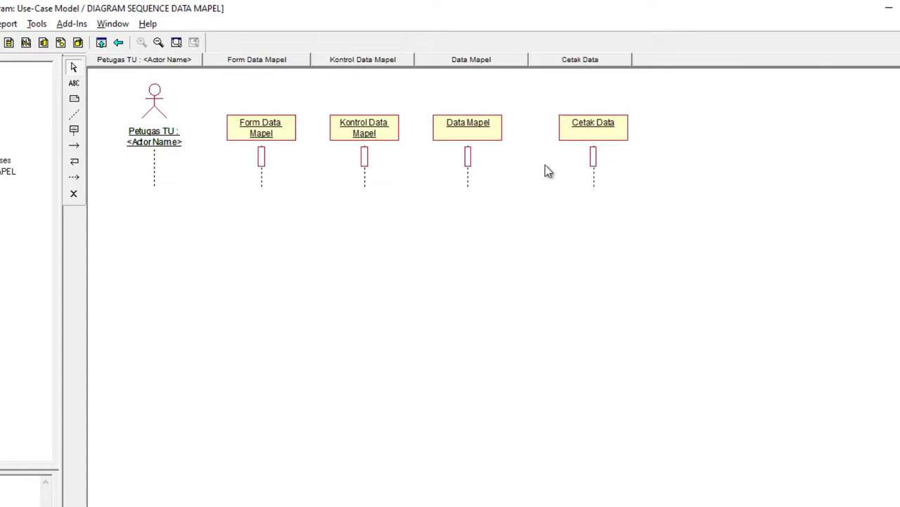
- Even out the object spacing by moving Cetak Data and Data Mapel slightly closer to each other
left_click_drag(571, 134, 556, 135)
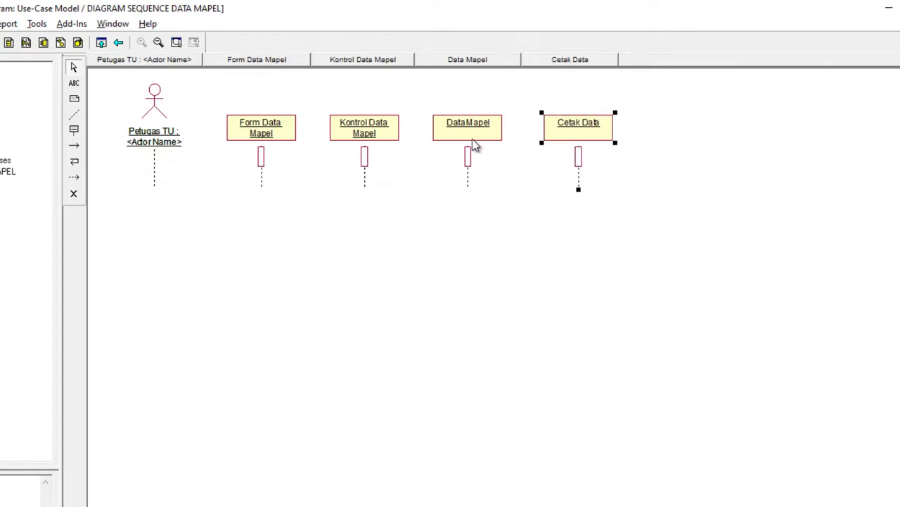
left_click_drag(472, 138, 483, 137)
left_click(522, 250)
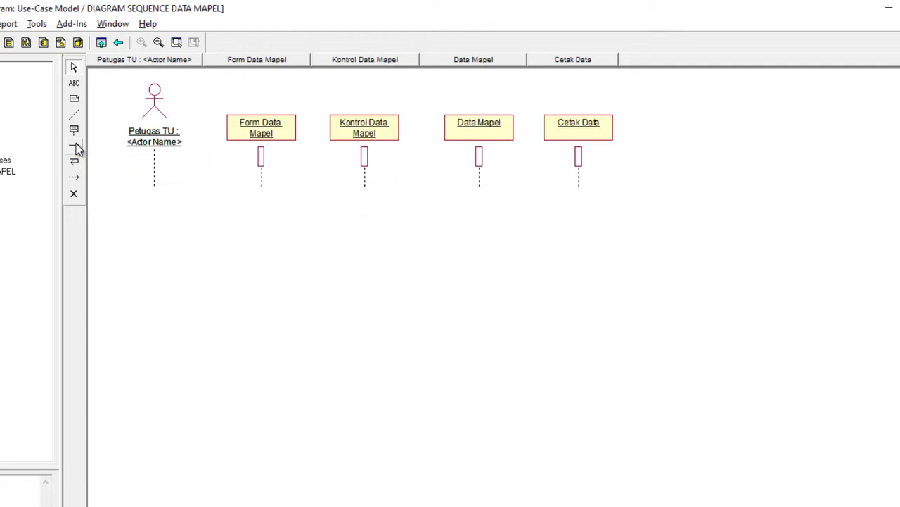
- Draw a message from Petugas TU to Form Data Mapel and label it "1. Masukkan Kode Malep()"
left_click(75, 146)
left_click(75, 148)
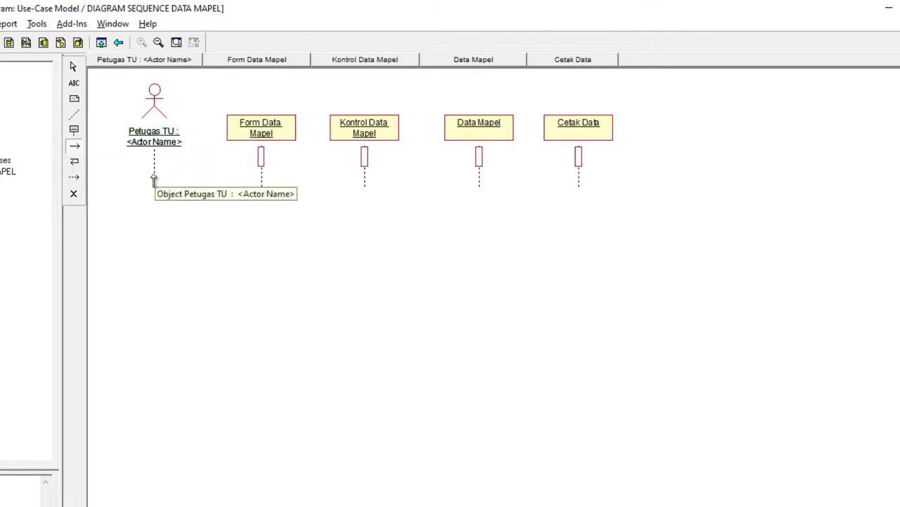
left_click_drag(153, 176, 261, 177)
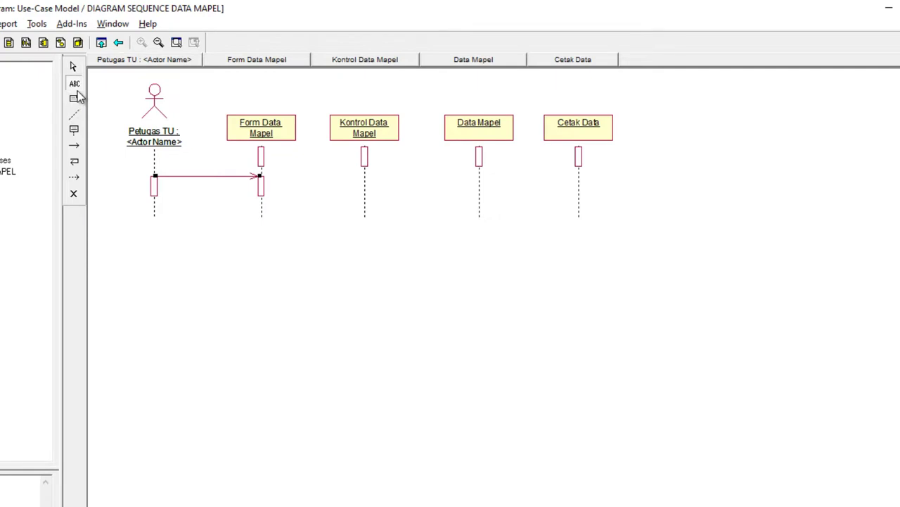
left_click(169, 169)
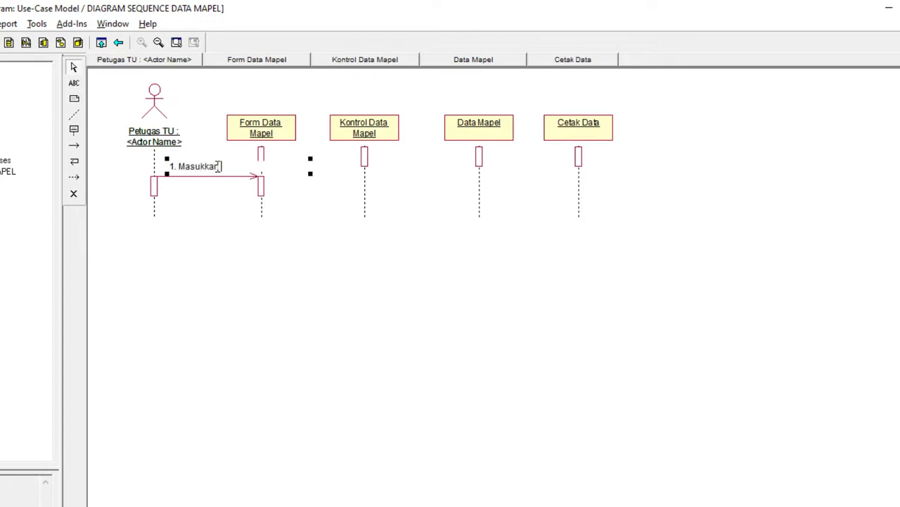
type("Masukkan DaKode Malep()")
left_click(315, 201)
- Move the four objects farther from the actor and place the first message's label over its lengthened arrow
left_click_drag(426, 141, 638, 131)
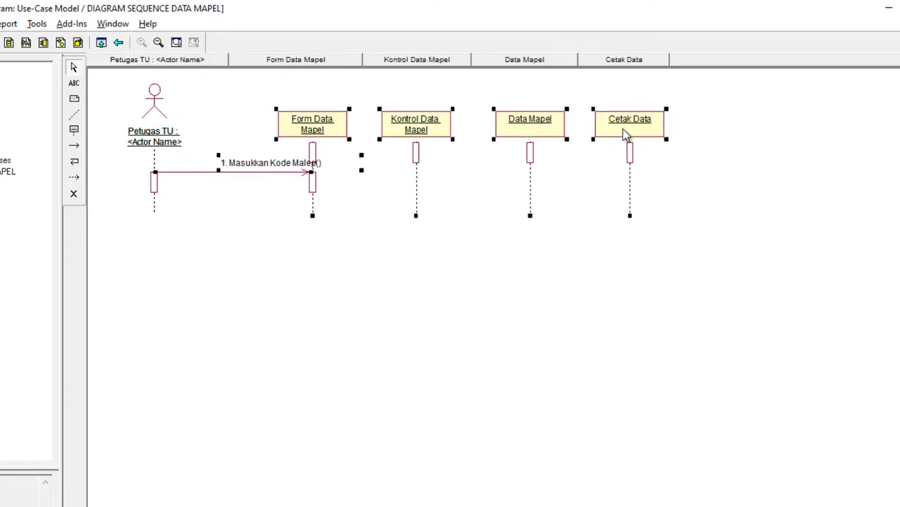
left_click(256, 166)
left_click(199, 237)
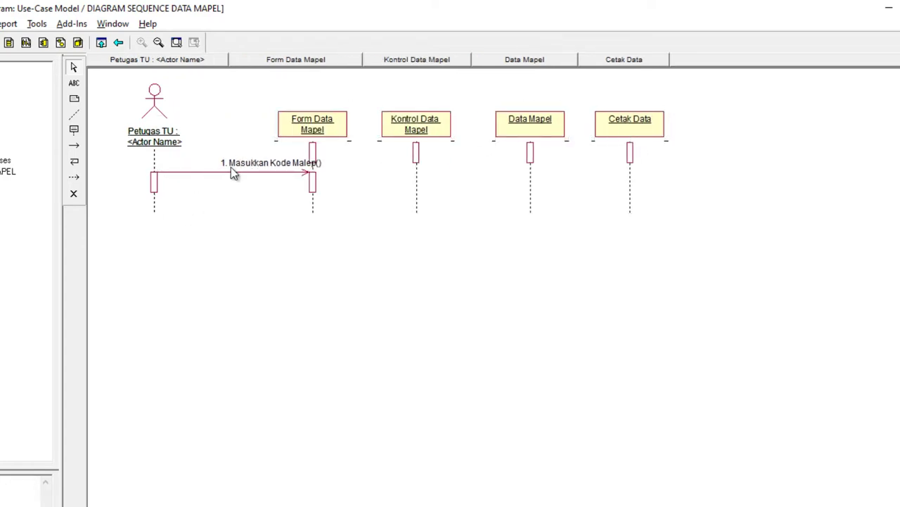
left_click_drag(231, 166, 173, 164)
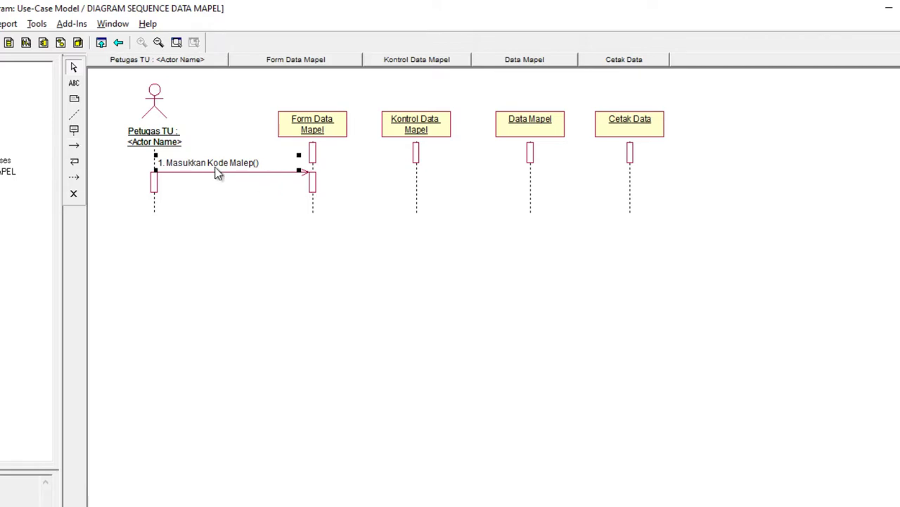
- Correct the first message's label to "1. Masukkan Kode Mapel()"
left_click(243, 166)
key("Delete")
key("Delete")
key("Delete")
type("PEL")
key("BackSpace")
key("BackSpace")
type("l")
left_click(245, 204)
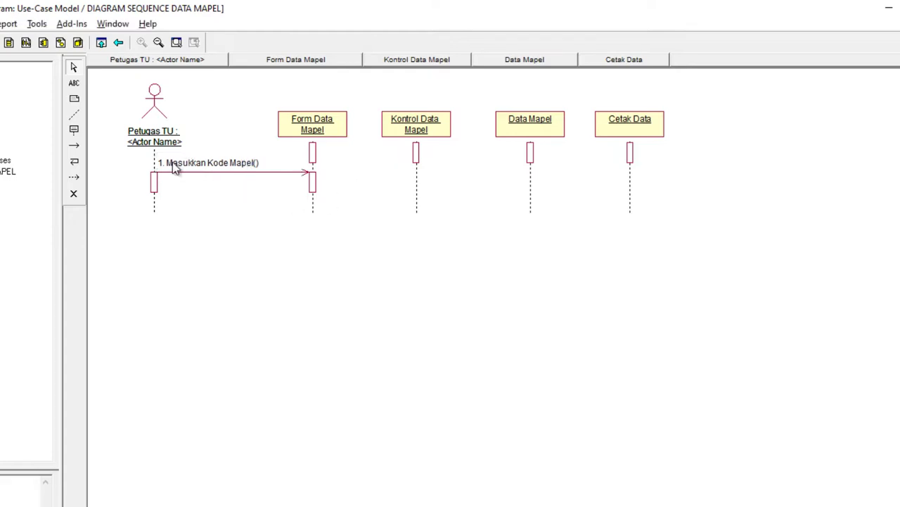
- Move the message between Petugas TU and Form Data Mapel slightly down together with its label
left_click_drag(173, 170, 171, 184)
key("ctrl+z")
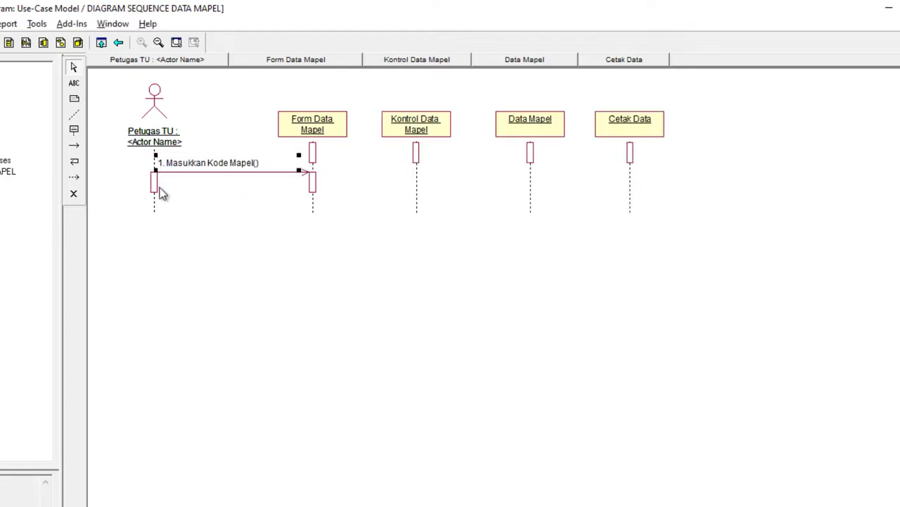
left_click(153, 190)
left_click_drag(188, 173, 195, 187)
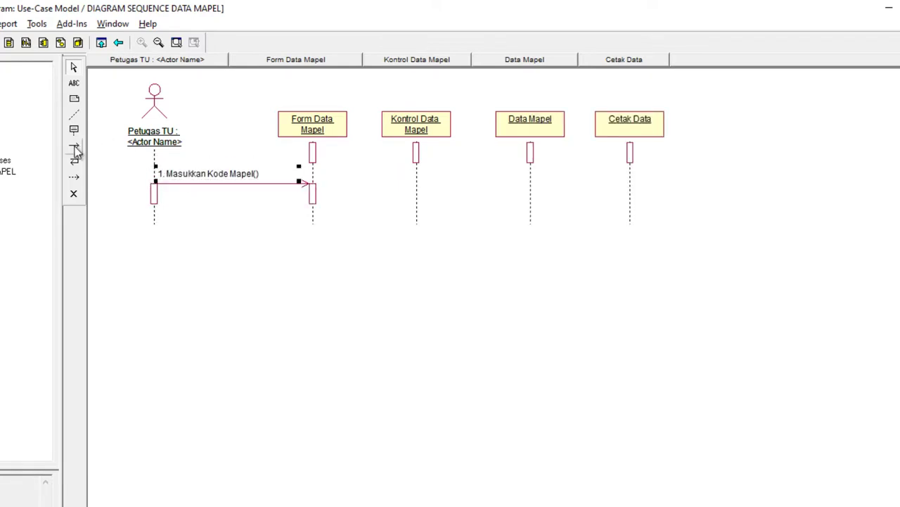
- Draw a message from Form Data Mapel to Kontrol Data Mapel, labelled "2. Kode Mapel()" directly above its arrow
left_click(74, 145)
left_click_drag(313, 215, 417, 223)
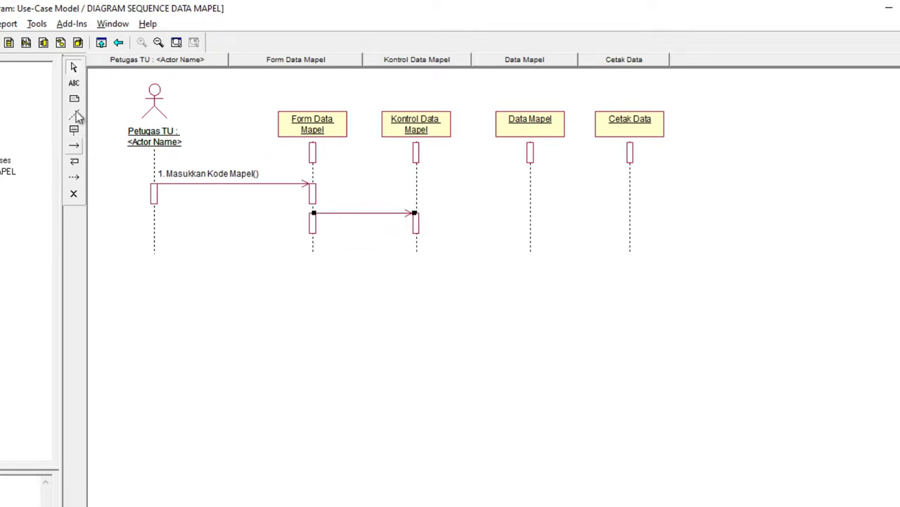
left_click(74, 83)
left_click(335, 202)
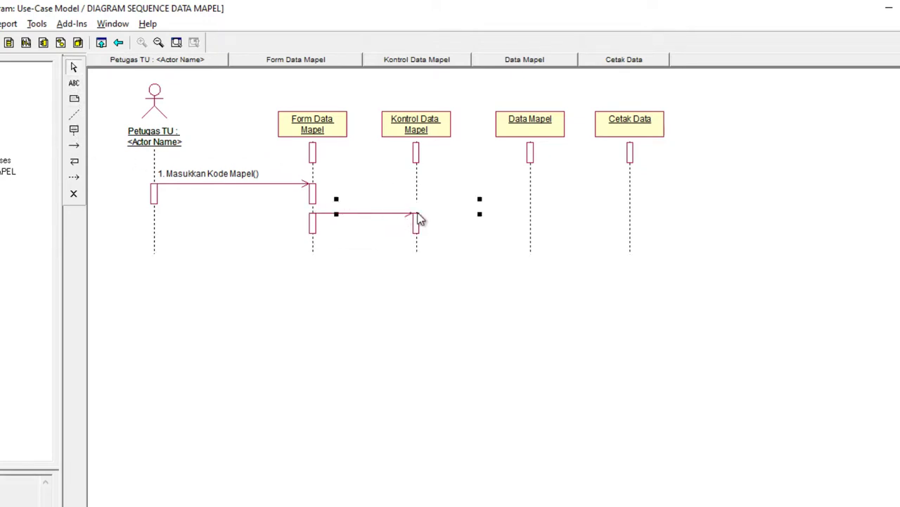
type("2. kode Mapel(")
left_click(74, 66)
left_click(358, 215)
left_click_drag(357, 215, 343, 215)
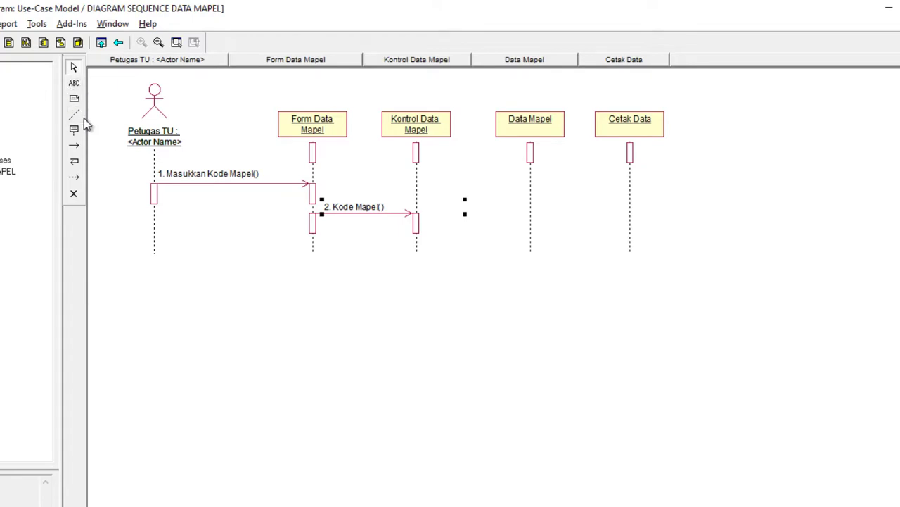
- Draw a message from Kontrol Data Mapel to Data Mapel labelled "3. Data Mapel()", and move the Data Mapel object slightly closer
left_click(74, 145)
left_click_drag(418, 251, 536, 250)
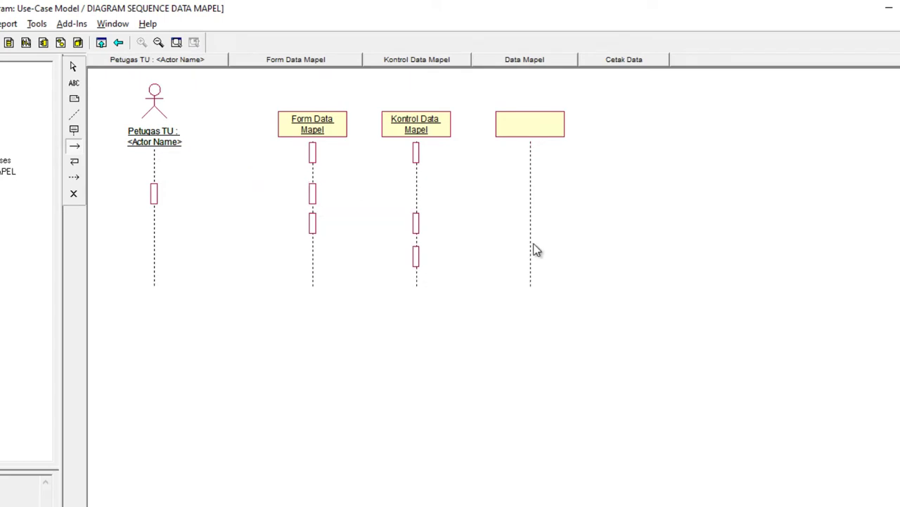
left_click(74, 83)
left_click(446, 240)
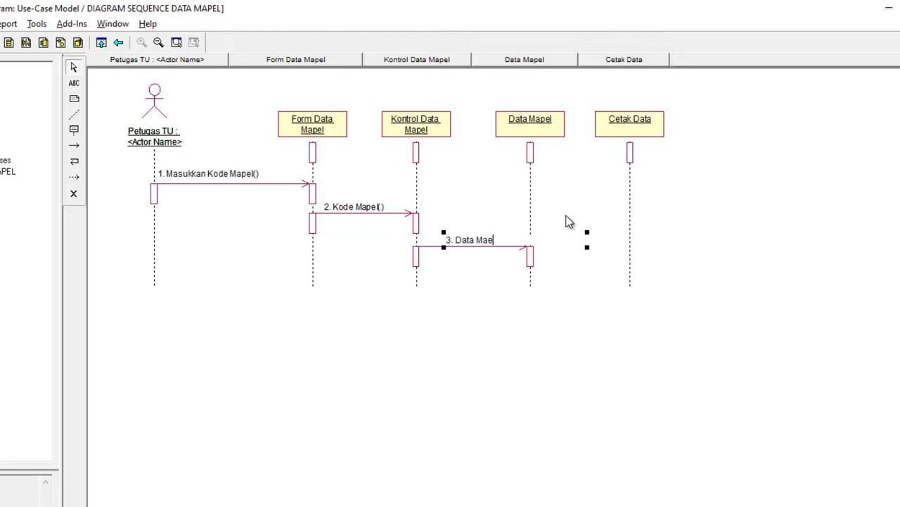
type("3. Data Mapel(")
left_click(486, 200)
left_click_drag(484, 243, 463, 243)
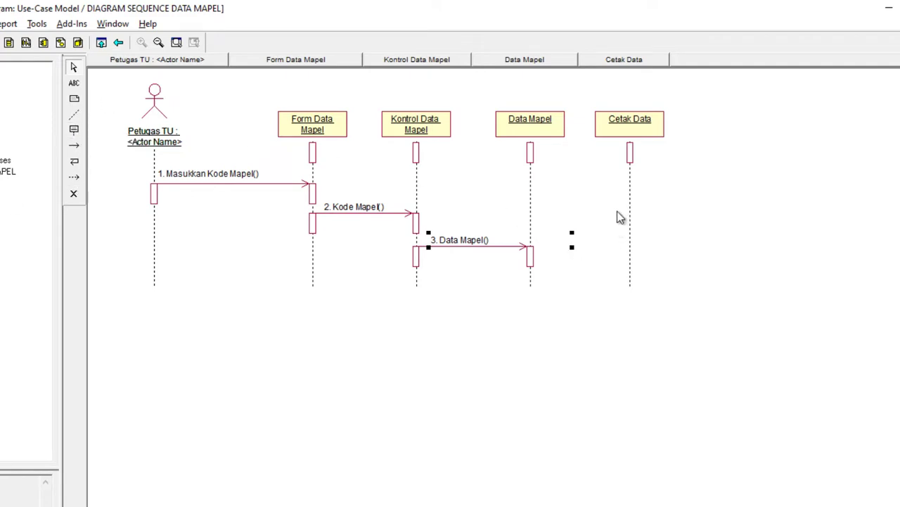
left_click_drag(538, 134, 529, 131)
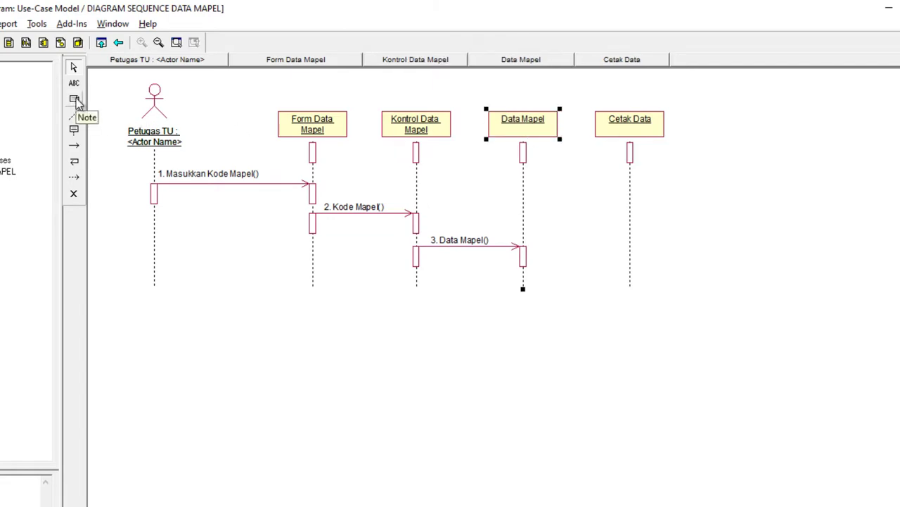
- Add a message to self on the Data Mapel lifeline, below the third message
left_click(72, 149)
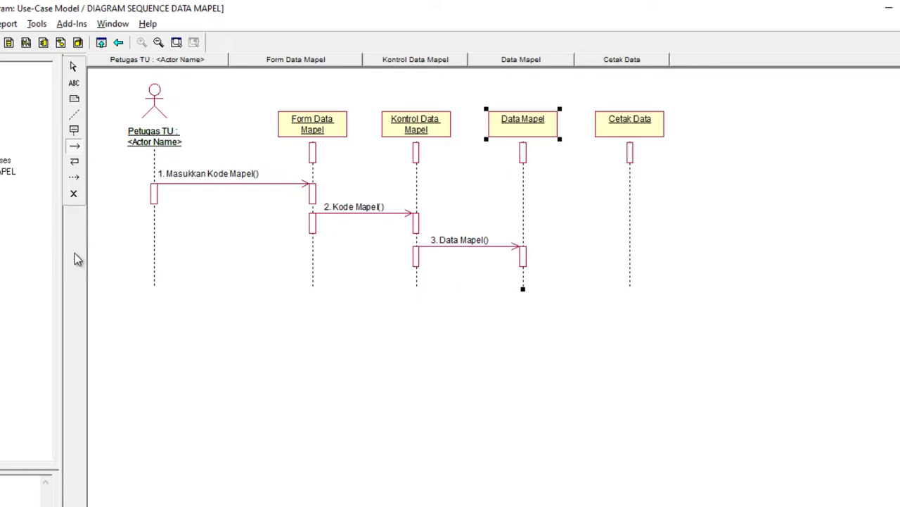
left_click(73, 66)
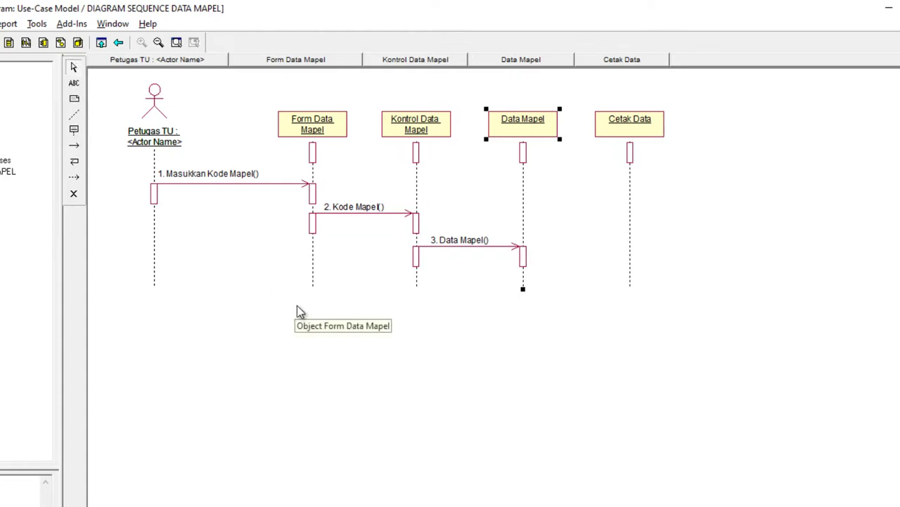
left_click(689, 292)
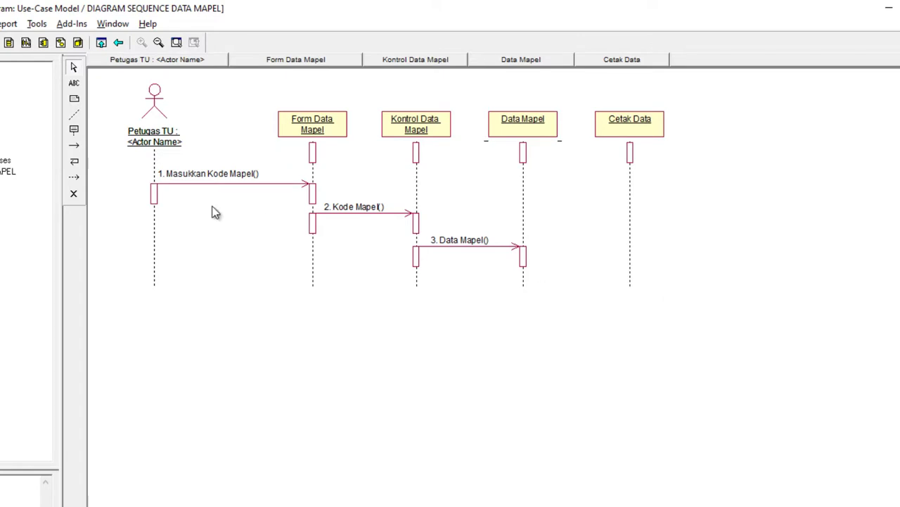
left_click(77, 166)
left_click(528, 273)
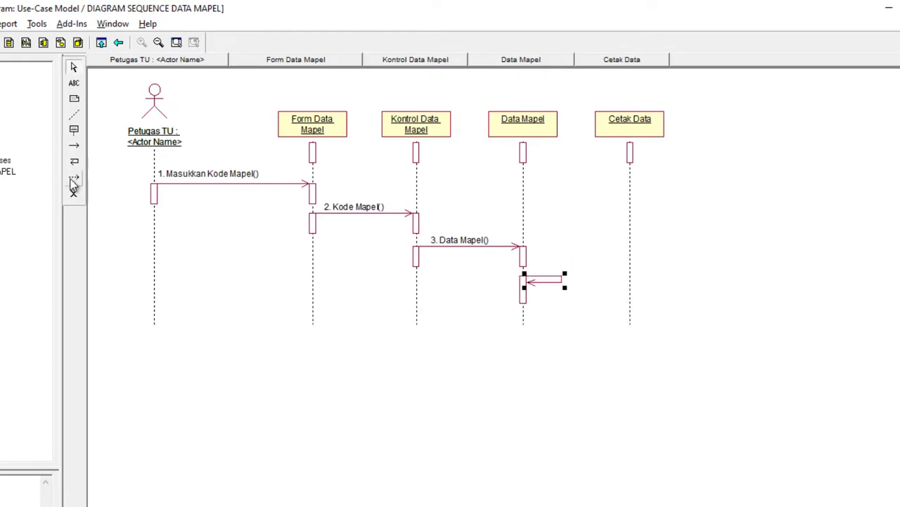
- Label the self message on the Data Mapel lifeline "4. Cetak Data Mapel()" and place the label just above its arrow
left_click(76, 99)
left_click(553, 255)
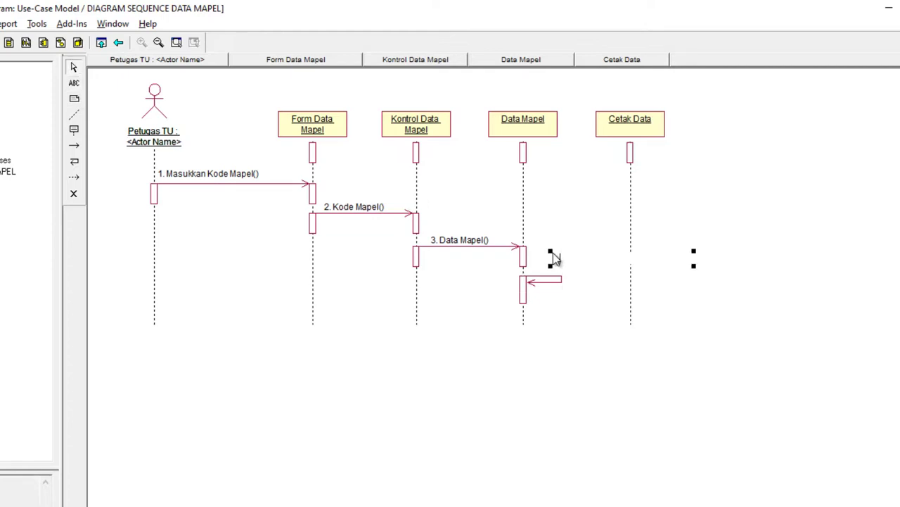
type("cet")
key("BackSpace")
type("tal")
key("BackSpace")
type("k Data Mapel()")
key("Return")
left_click_drag(605, 257, 574, 267)
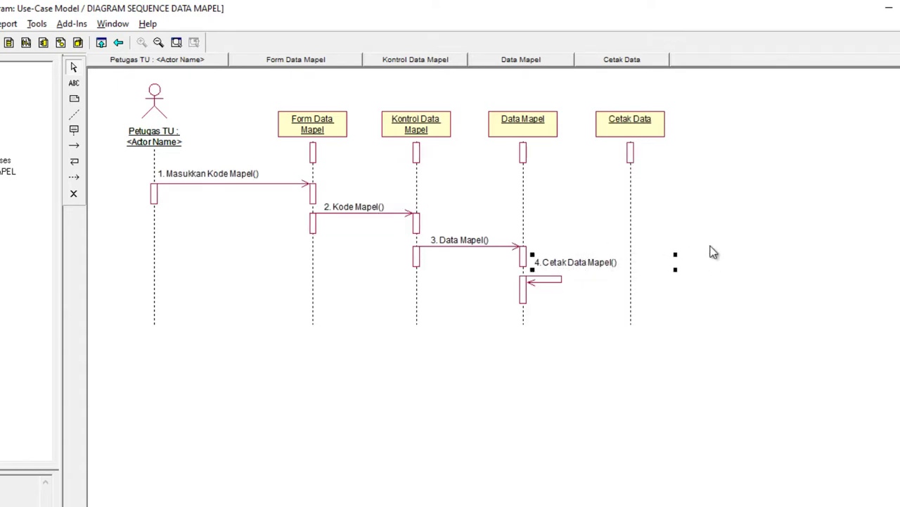
left_click(738, 252)
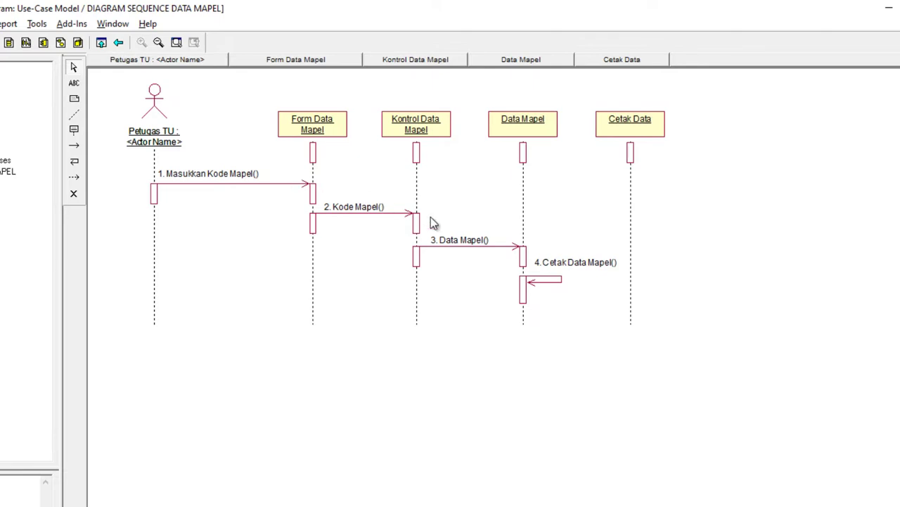
- Draw a return message from Data Mapel to Form Data Mapel, labelled "5. Kode Ditemukan" just above its arrowhead
left_click(75, 178)
left_click_drag(316, 279, 309, 289)
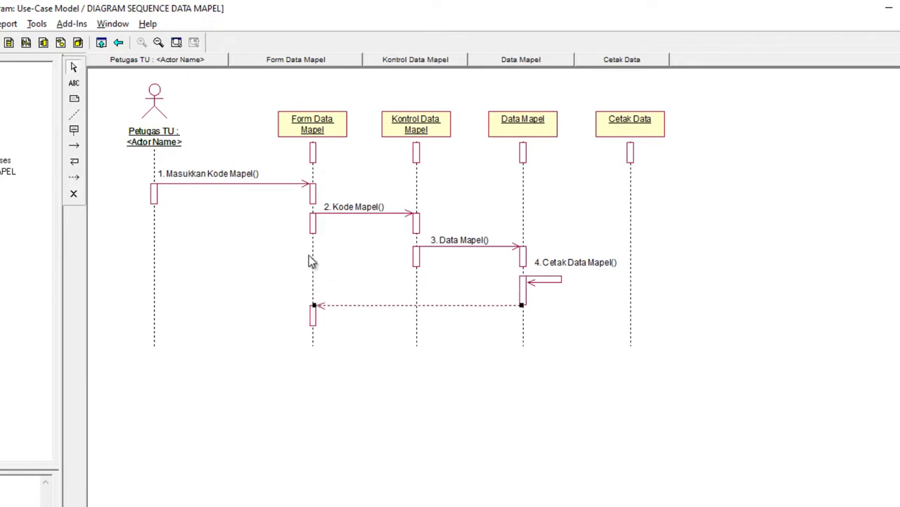
left_click(74, 83)
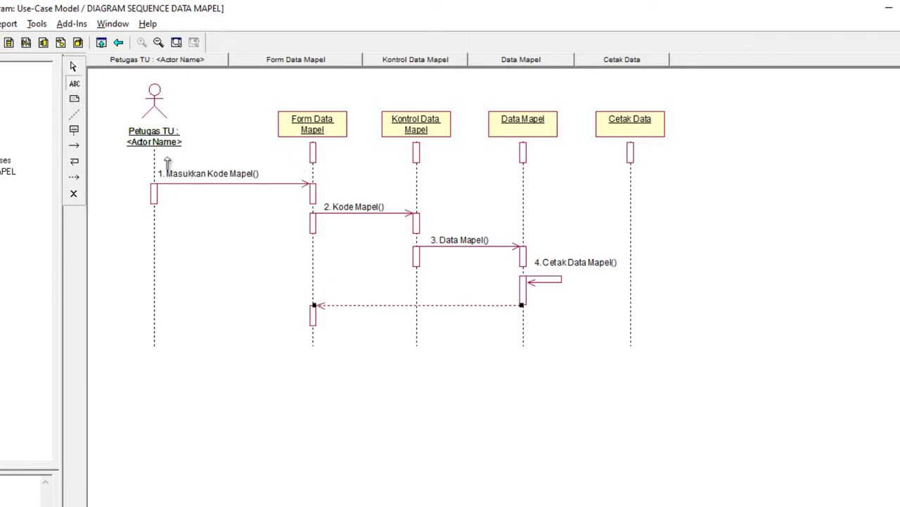
left_click(327, 282)
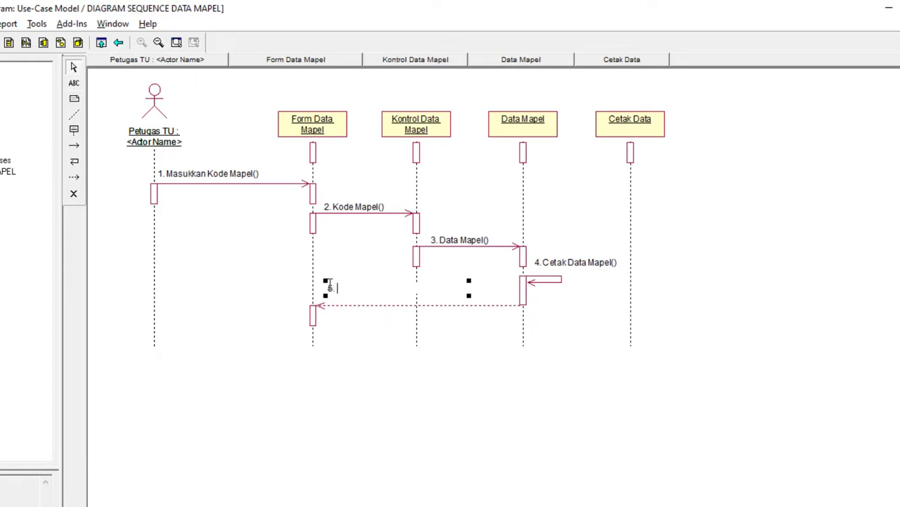
type("5. Kode Ditemukan")
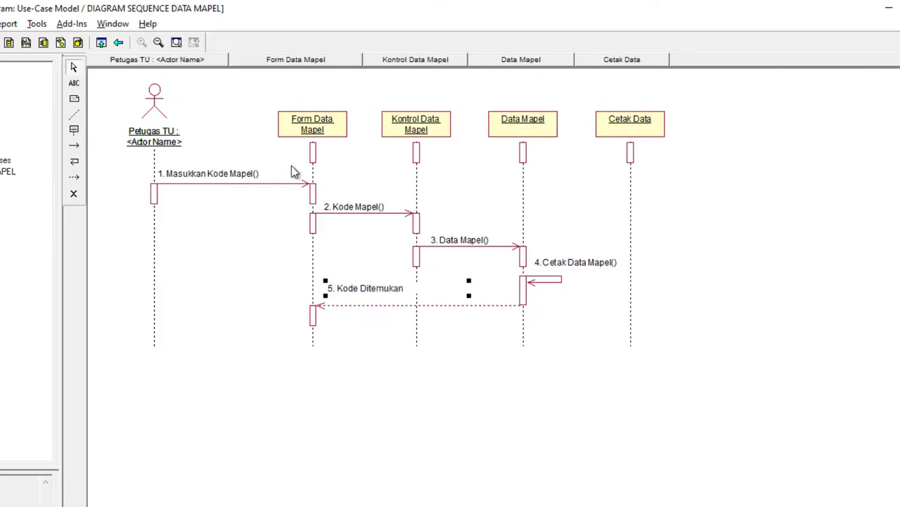
left_click(74, 66)
left_click_drag(373, 289, 358, 290)
left_click(354, 270)
left_click(350, 290)
left_click(352, 267)
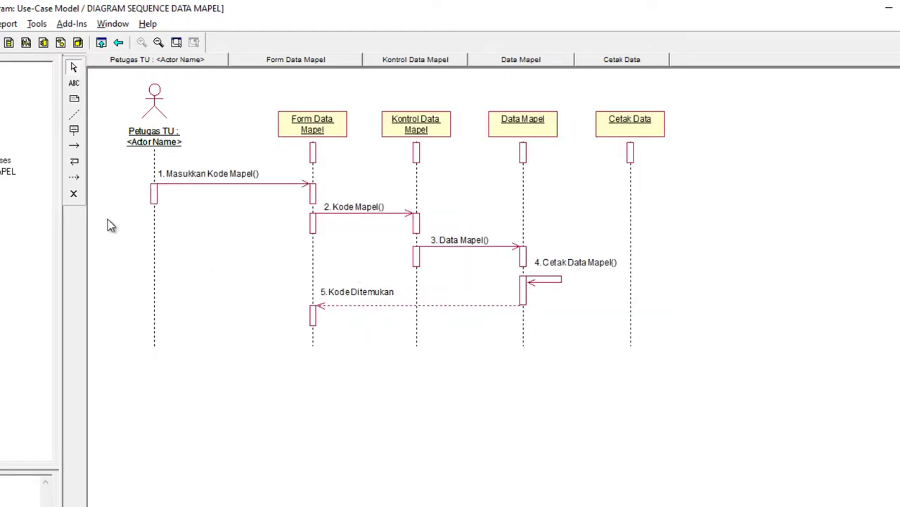
- Draw a return message from Form Data Mapel to Petugas TU below the fifth message and label it "6. Pesan Kode Ditemukan"
left_click(74, 177)
left_click_drag(317, 331, 154, 331)
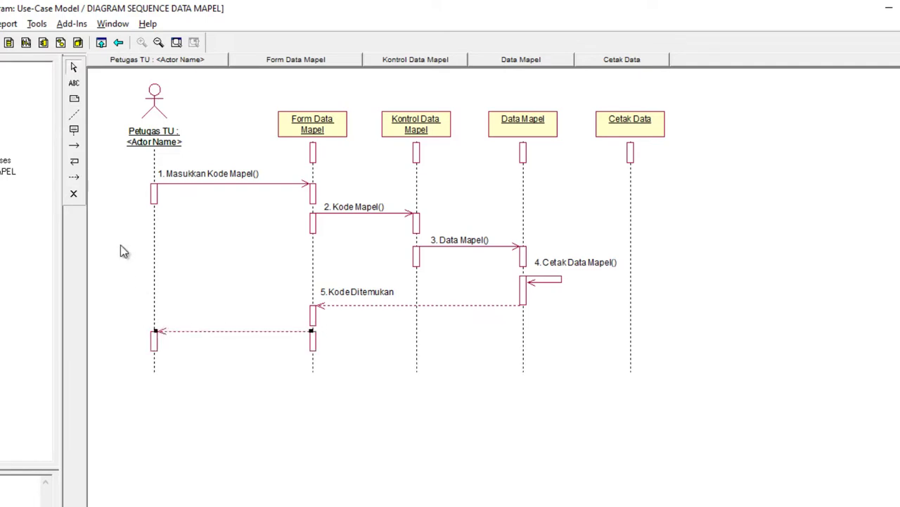
left_click(74, 83)
left_click(175, 318)
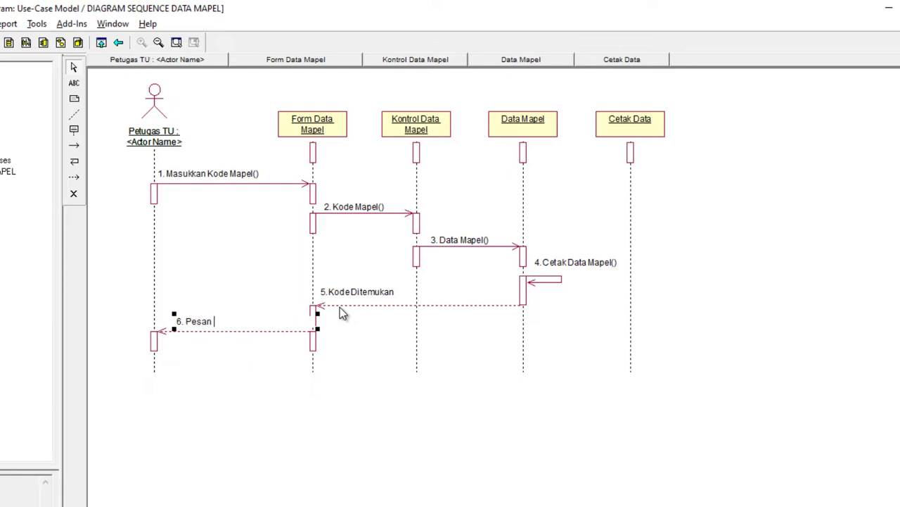
type("Pesan ko")
key("BackSpace")
key("BackSpace")
type("Kode Ditemukan")
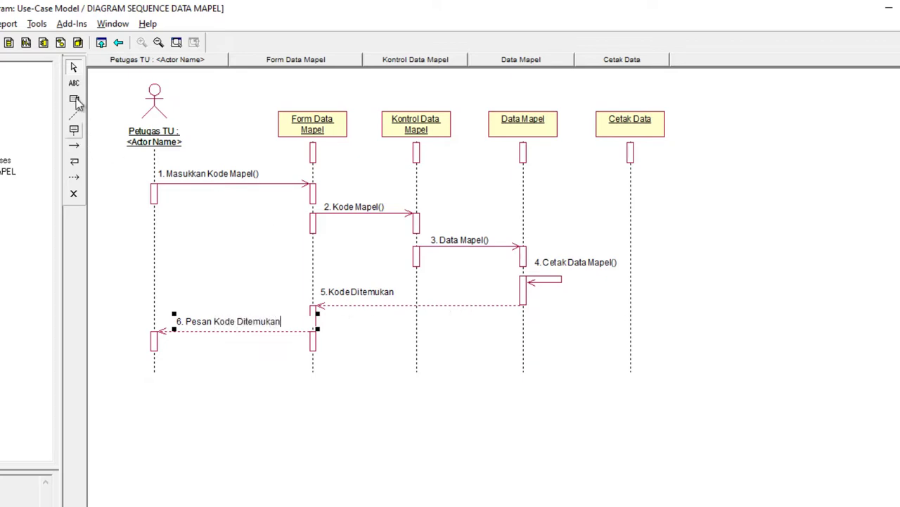
- Move the "6. Pesan Kode Ditemukan" label slightly up, starting at the Petugas TU lifeline above its dashed arrow
left_click(74, 67)
left_click_drag(225, 327, 209, 319)
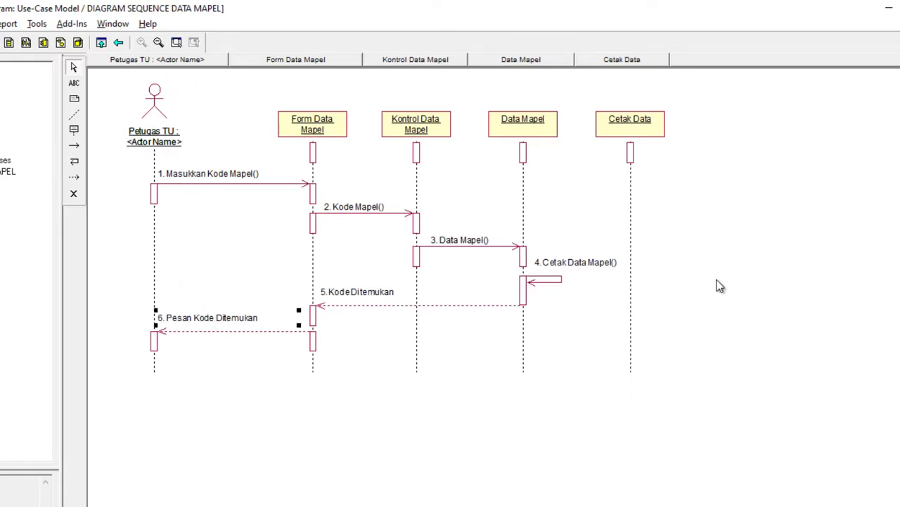
left_click(232, 320)
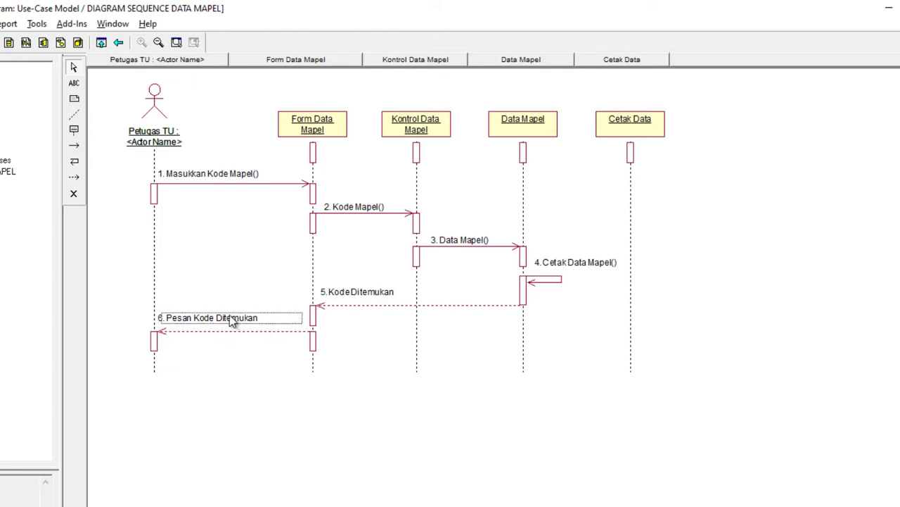
left_click_drag(230, 317, 230, 316)
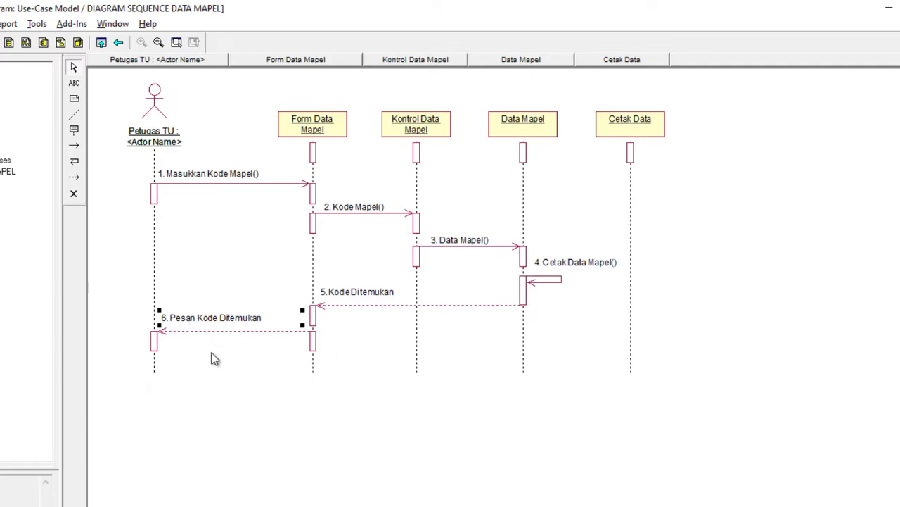
left_click_drag(202, 321, 194, 318)
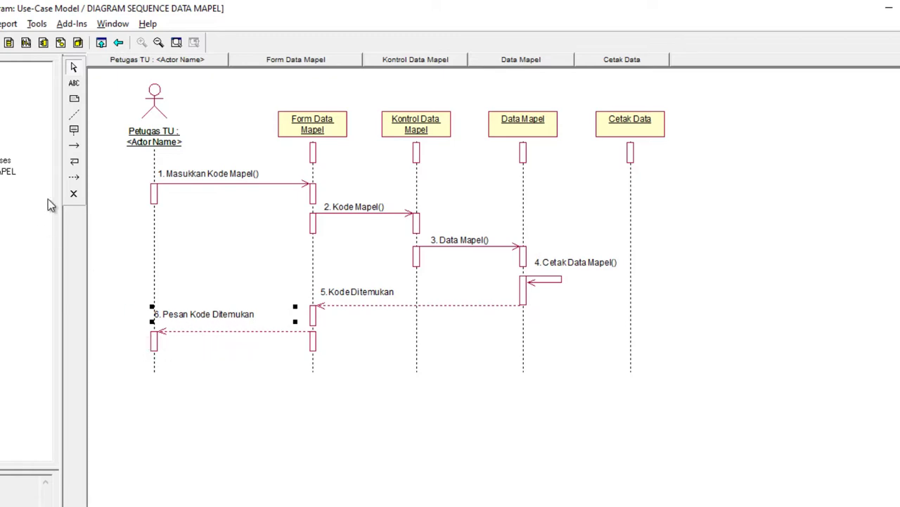
left_click(73, 161)
left_click(155, 367)
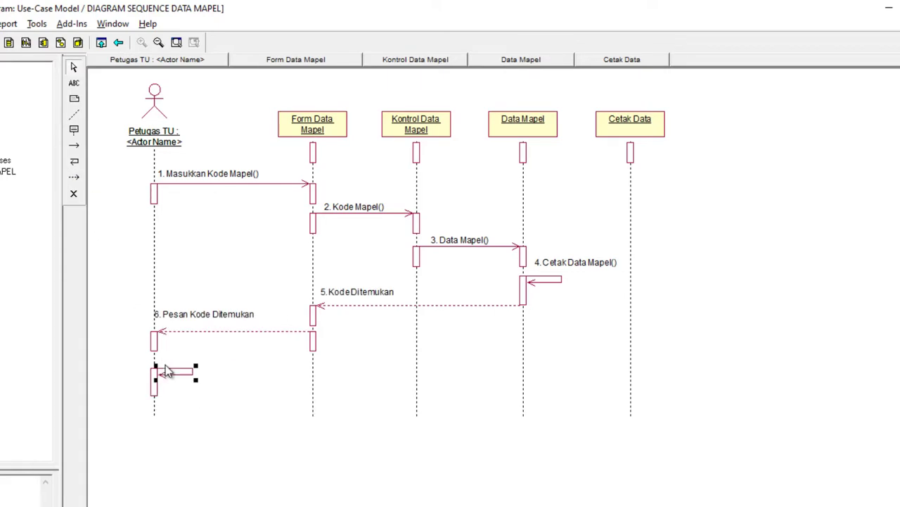
left_click(74, 83)
left_click(73, 66)
right_click(180, 375)
mouse_move(220, 427)
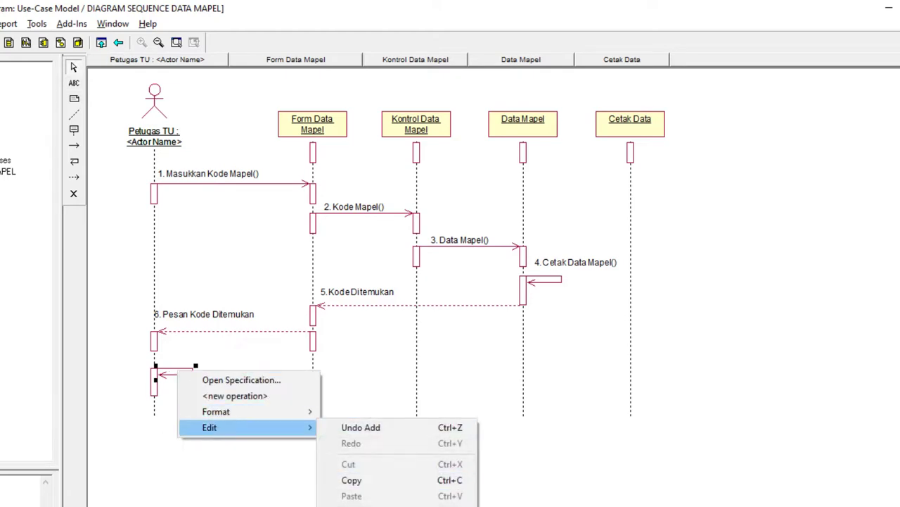
left_click(352, 502)
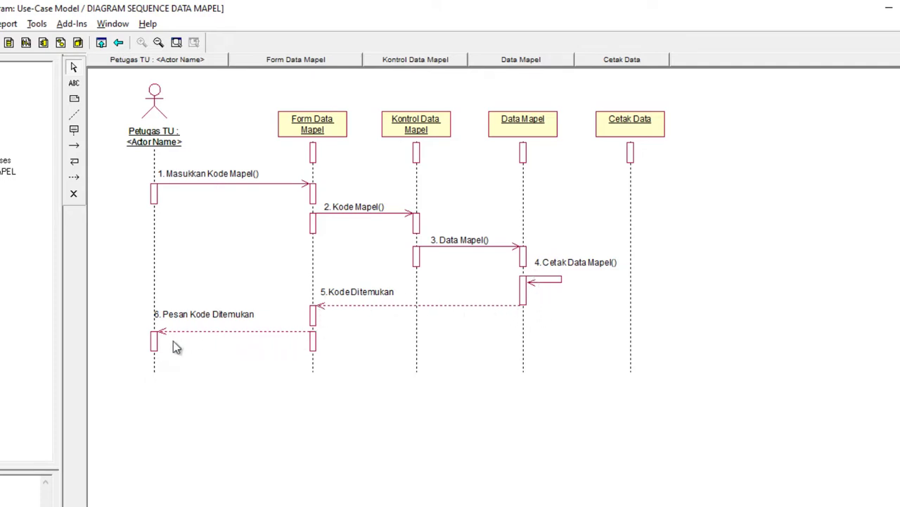
- Draw a message from Data Mapel to Cetak Data, labelled "7. Cetak Daftar Mapel()" directly above its arrow
left_click(75, 146)
left_click_drag(527, 329, 633, 328)
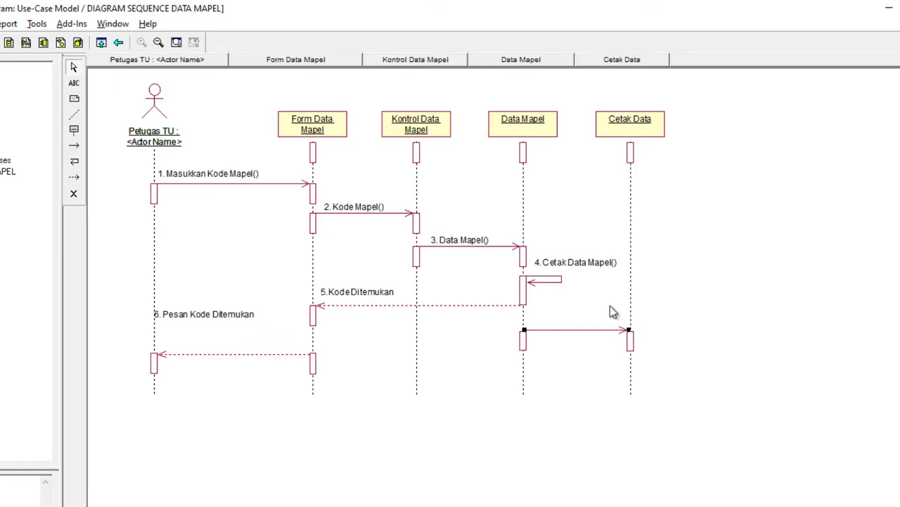
left_click(76, 83)
left_click(551, 310)
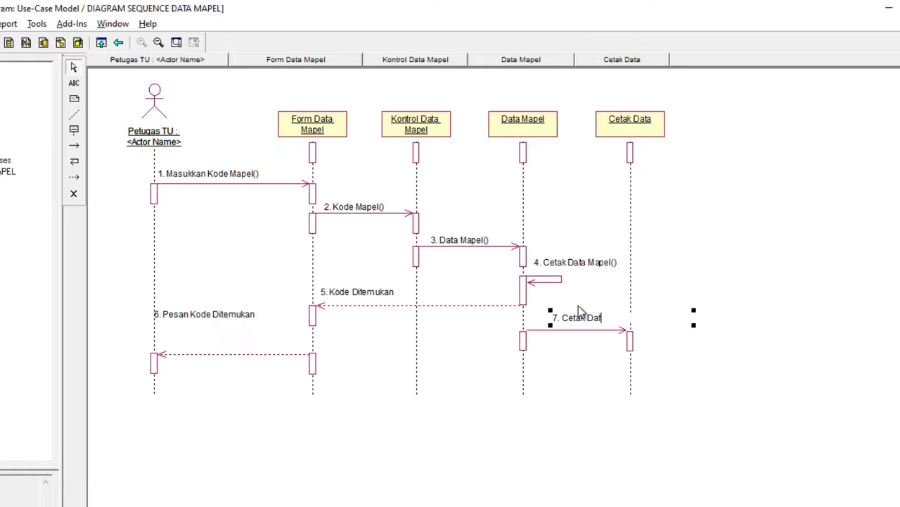
type("Mapel()")
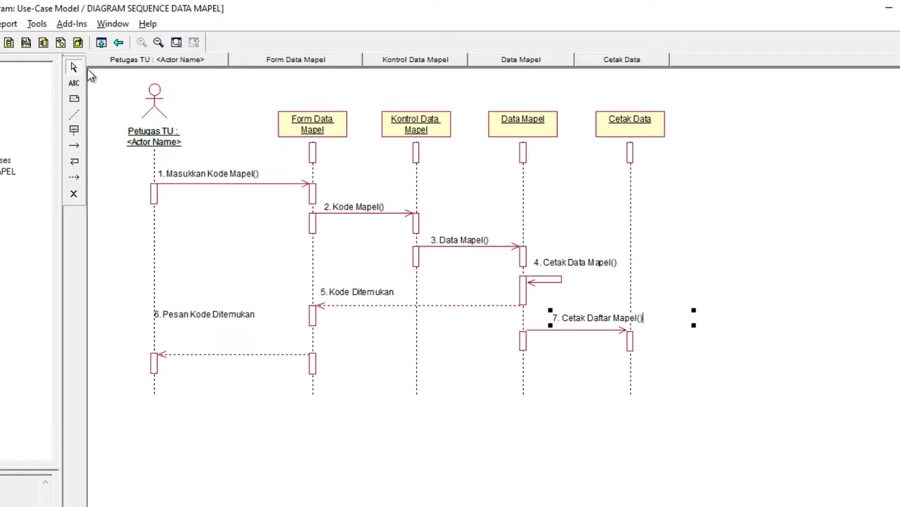
left_click(73, 67)
left_click(584, 325)
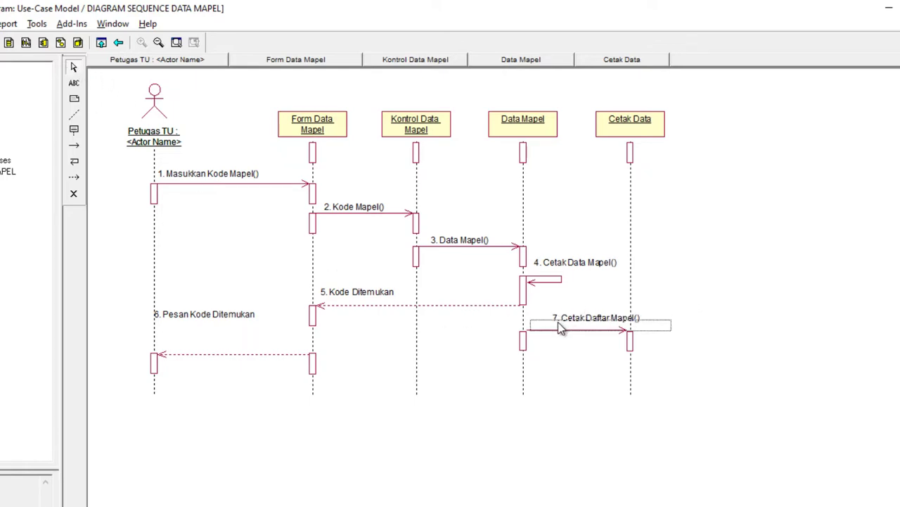
left_click(558, 320)
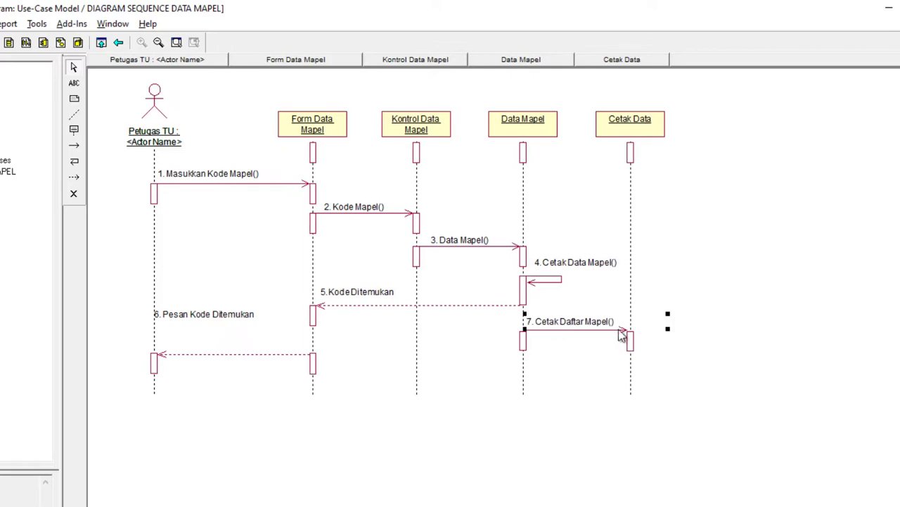
- Move the sixth message's arrow up beneath its label, and place the seventh message with its label below it
left_click_drag(664, 382, 514, 318)
left_click(525, 342)
mouse_move(579, 331)
left_mouse_down()
mouse_move(583, 337)
mouse_move(575, 336)
left_mouse_up()
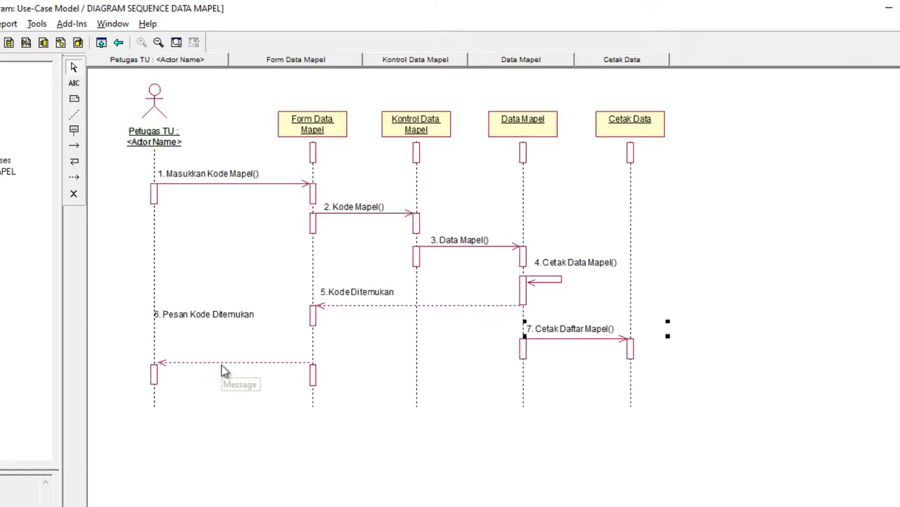
left_click_drag(221, 363, 225, 347)
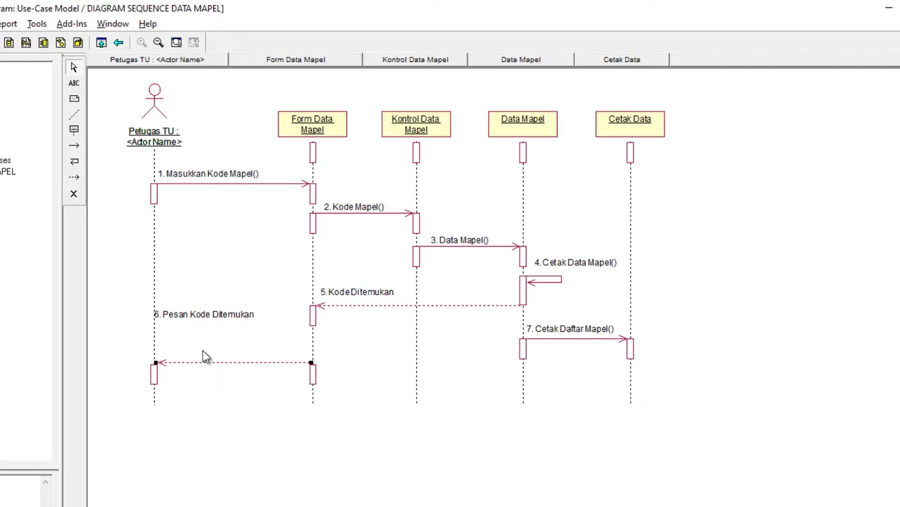
left_click_drag(206, 366, 203, 337)
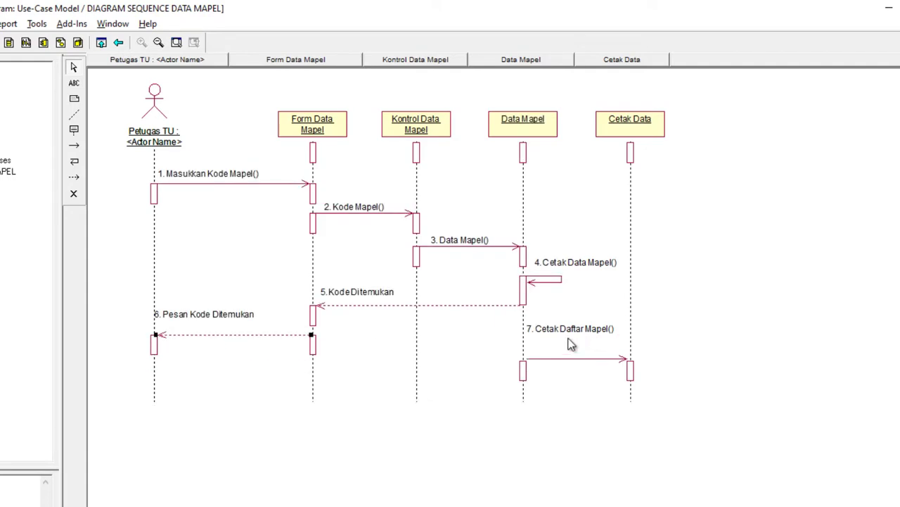
left_click_drag(560, 335, 550, 352)
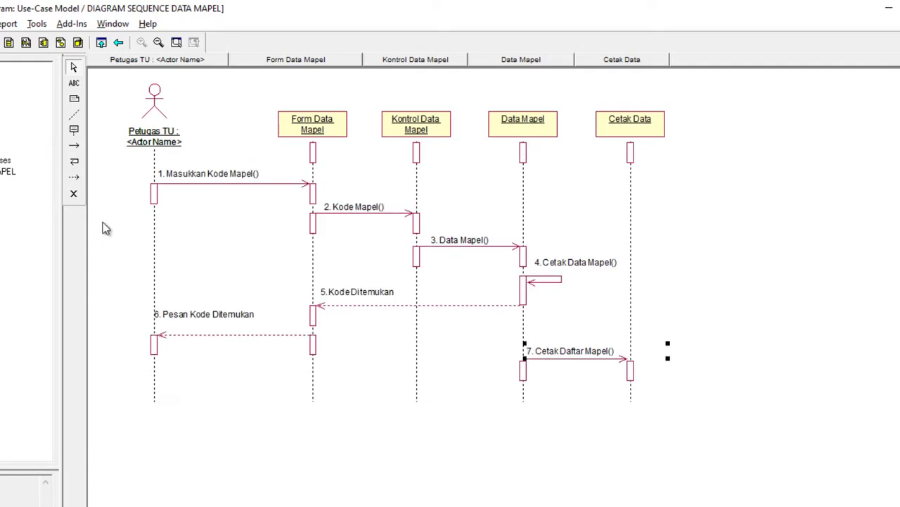
- Add a message to self on the Petugas TU lifeline below the sixth message, with the text "Masukkan Ulang" above it
left_click(73, 161)
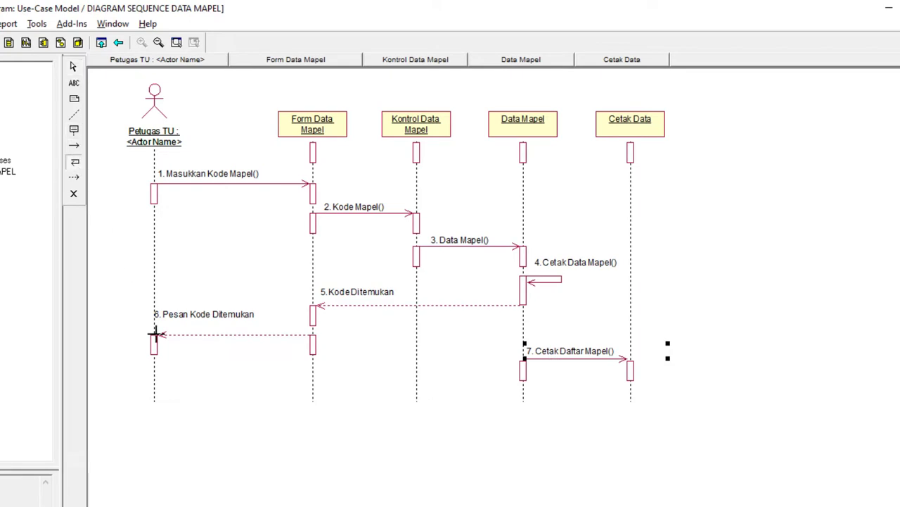
left_click(157, 396)
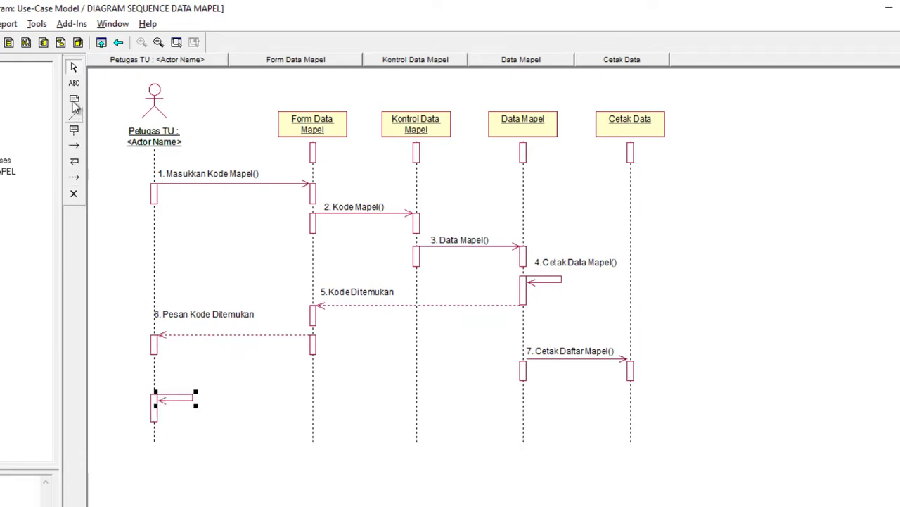
left_click(176, 375)
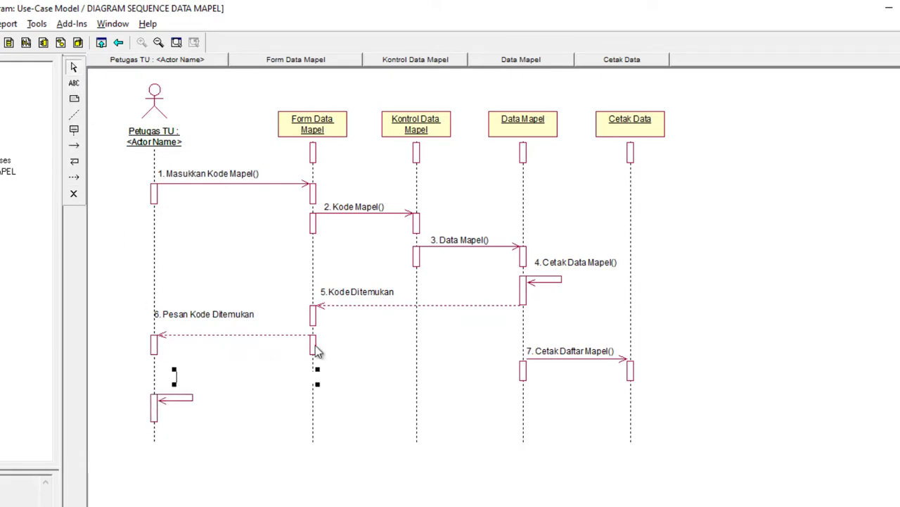
type("Masukkan Ulang")
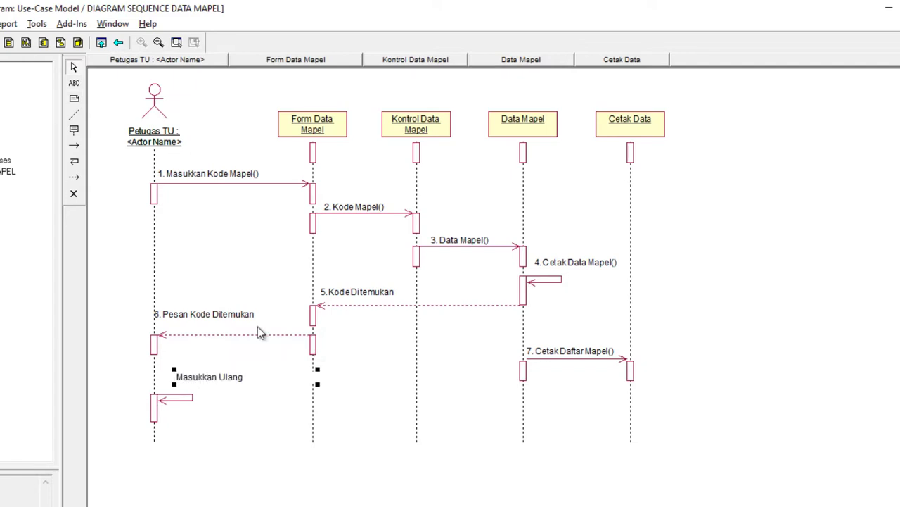
- Prefix the "Masukkan Ulang" label with "8." and move it directly above its self message arrow
left_click(74, 69)
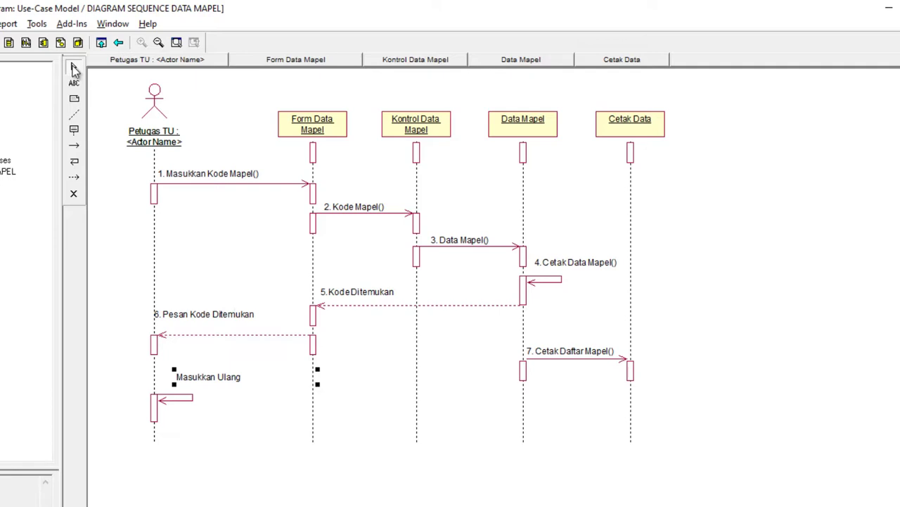
left_click(181, 376)
left_click(181, 378)
left_click(182, 379)
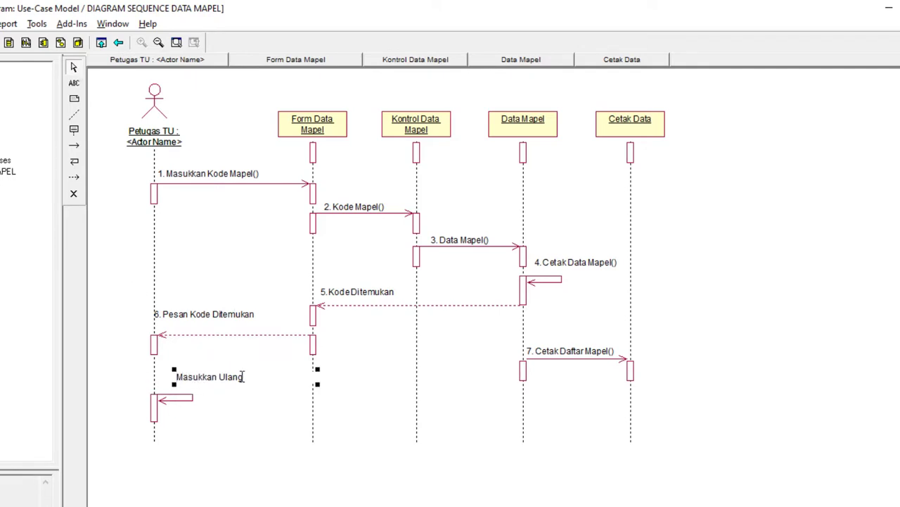
left_click(177, 377)
type("8.")
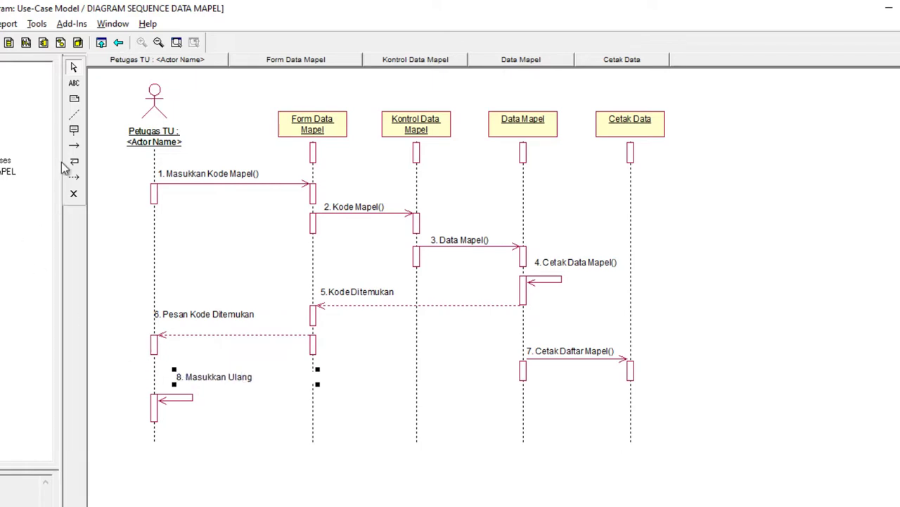
left_click_drag(215, 386, 196, 395)
left_click(195, 383)
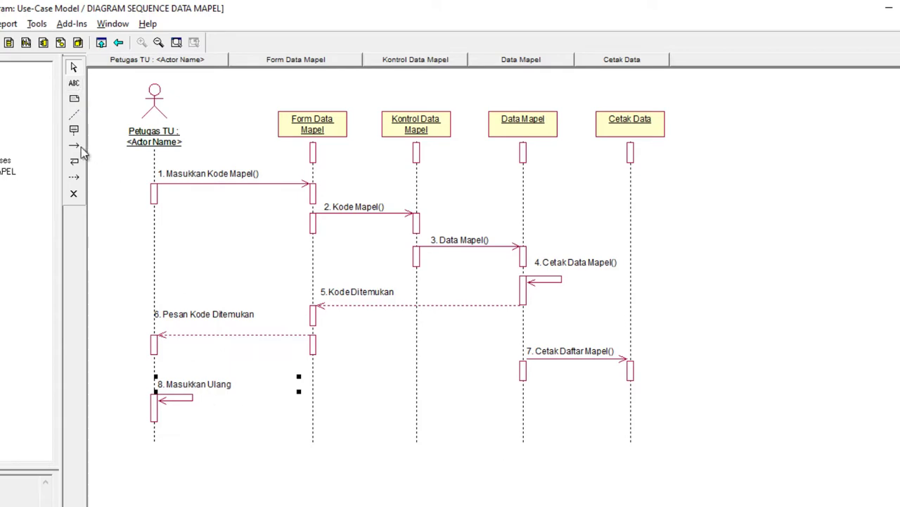
- Draw a return message from Data Mapel to Form Data Mapel below the eighth message, labelled "9. Kode Tidak Ditemukan"
left_click(74, 177)
left_click_drag(522, 420, 314, 423)
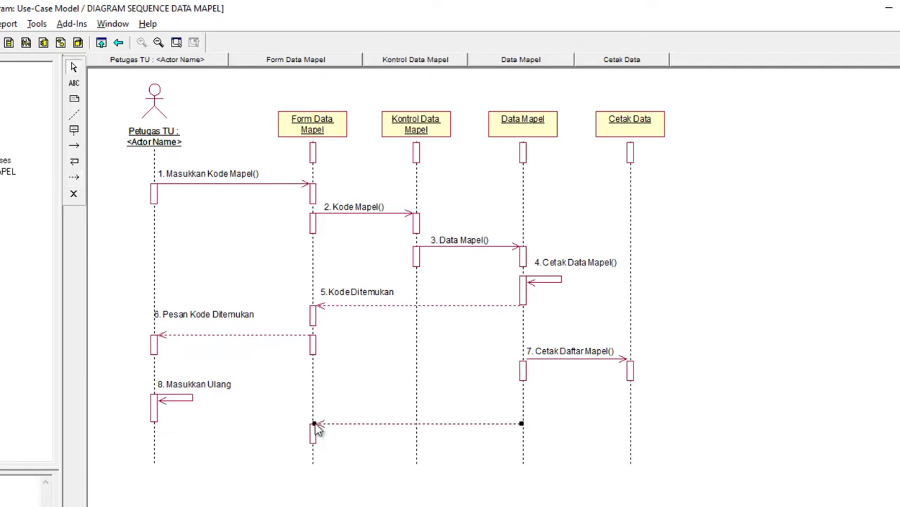
left_click(75, 84)
left_click(342, 412)
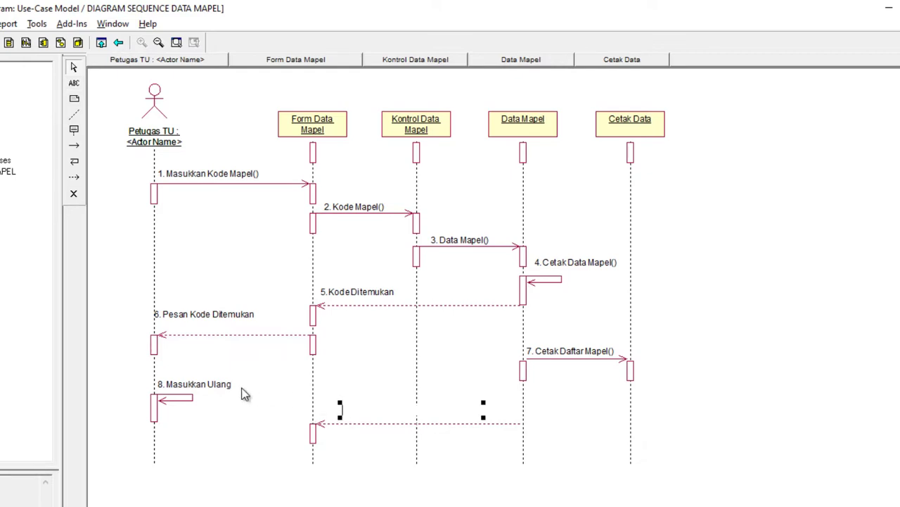
type("9. Kode Tidak Ditemukan")
- Draw a return message from Form Data Mapel to Petugas TU, with the label "10. Pesan Kode Tidak Ditemukan" fitted between the two lifelines above its arrow
left_click(74, 177)
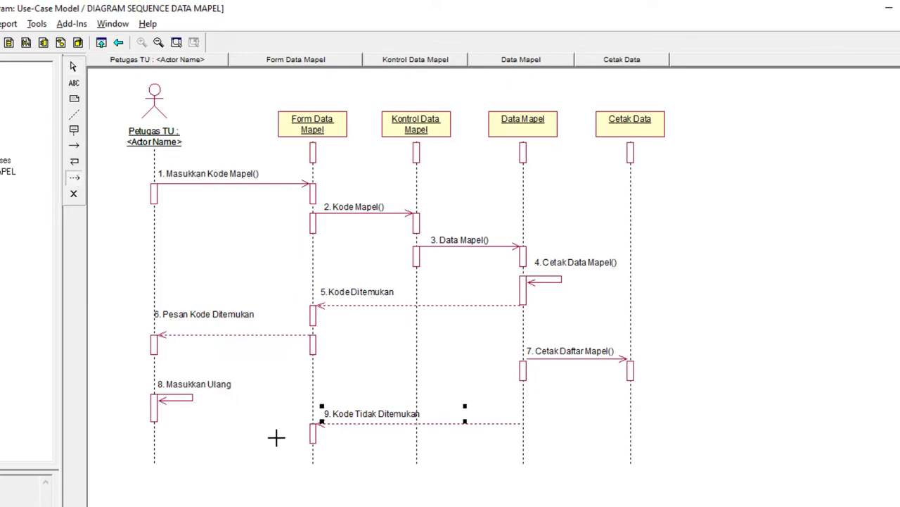
left_click_drag(311, 455, 155, 456)
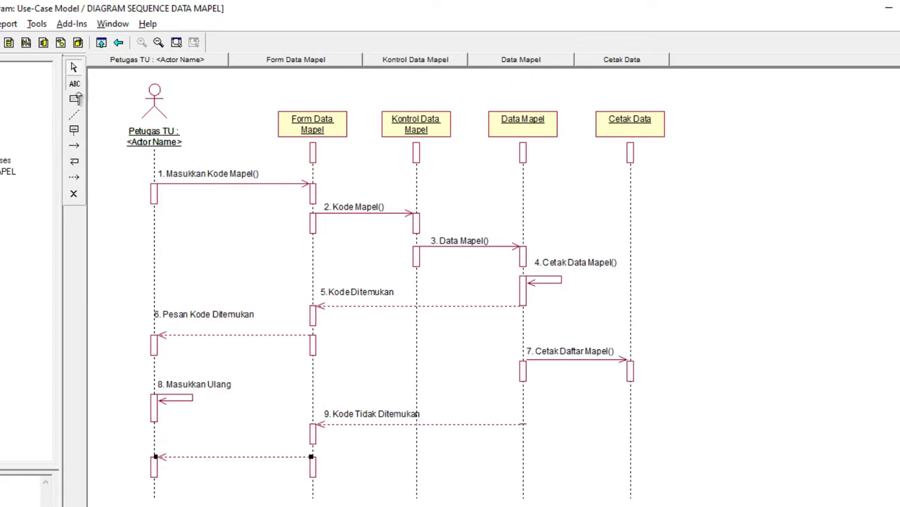
left_click(173, 442)
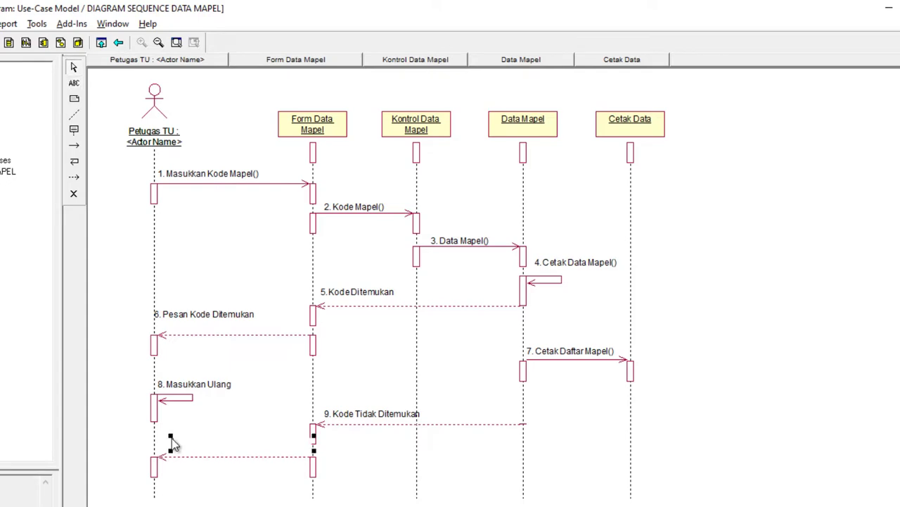
type("Pesan Kode Tidak Ditemukan")
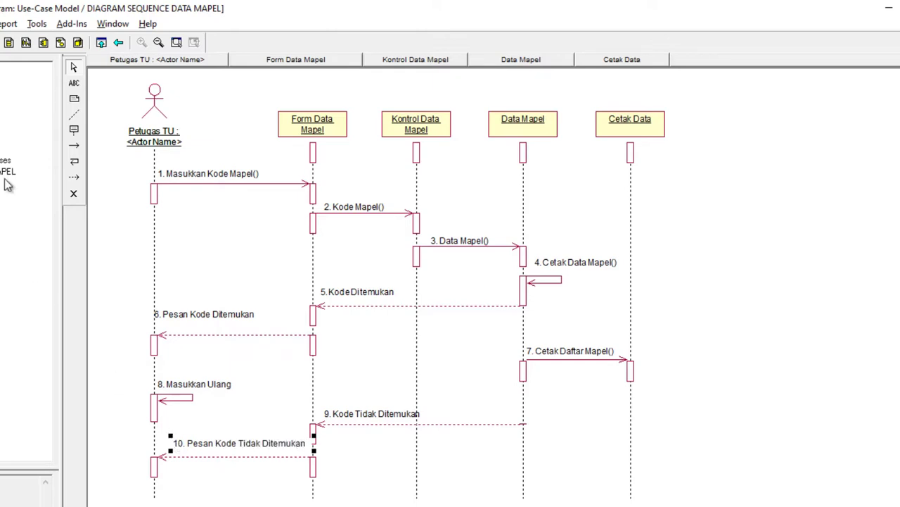
left_click(74, 67)
left_click_drag(264, 448, 254, 448)
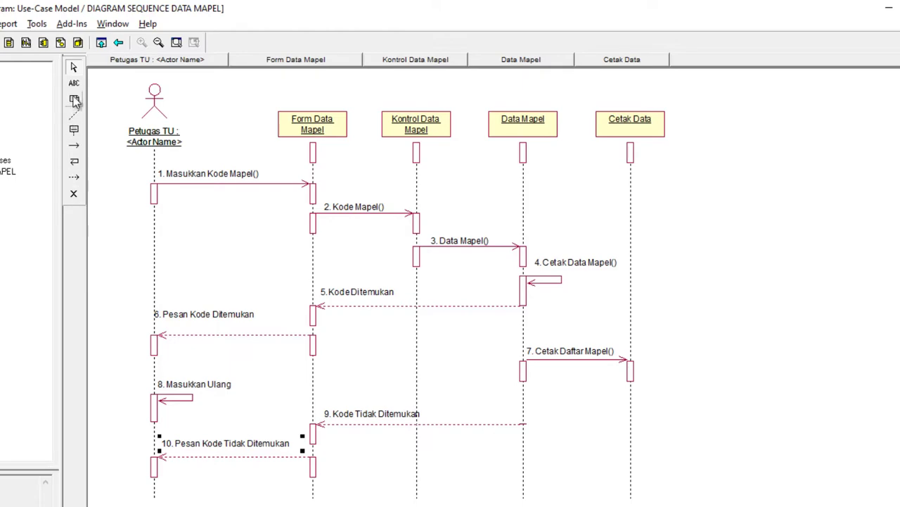
- Draw a message from Petugas TU to Data Mapel below the tenth message, labelled "11. Masukkan Detail Data Mapel()" above the arrow's start
left_click(75, 147)
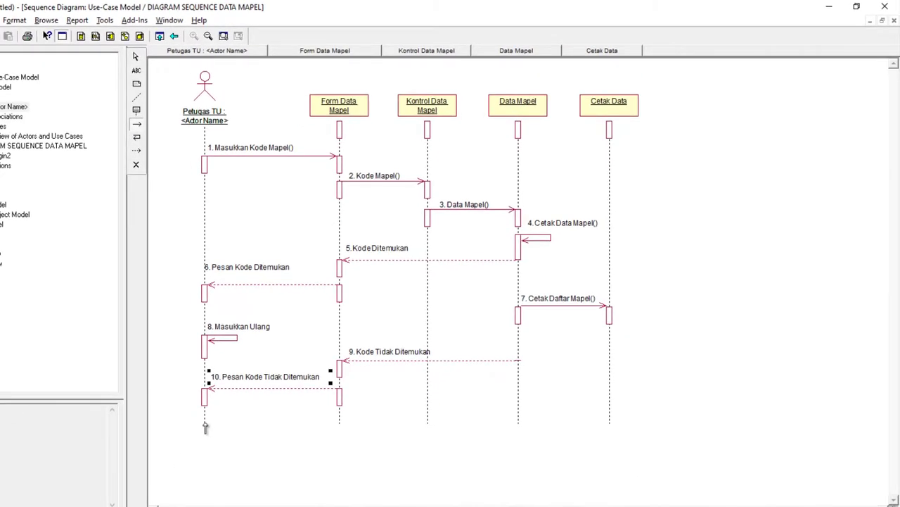
left_click_drag(205, 423, 520, 421)
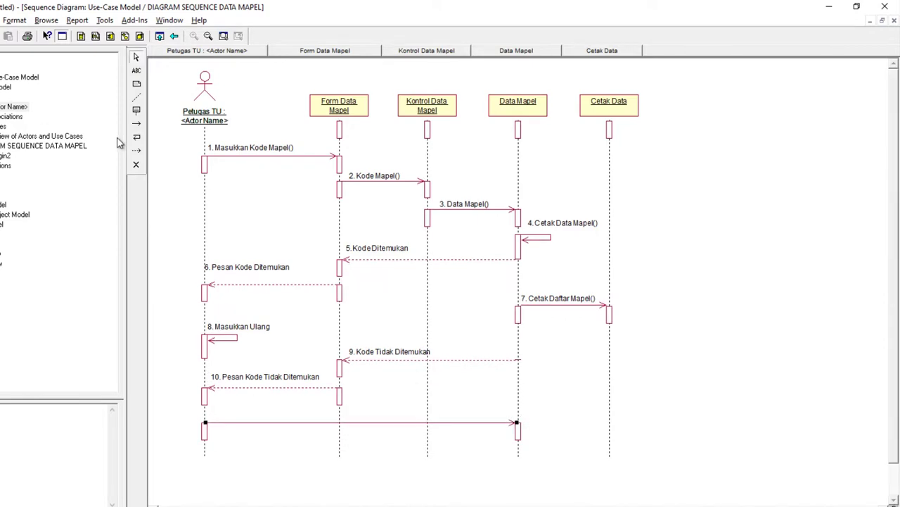
left_click(240, 417)
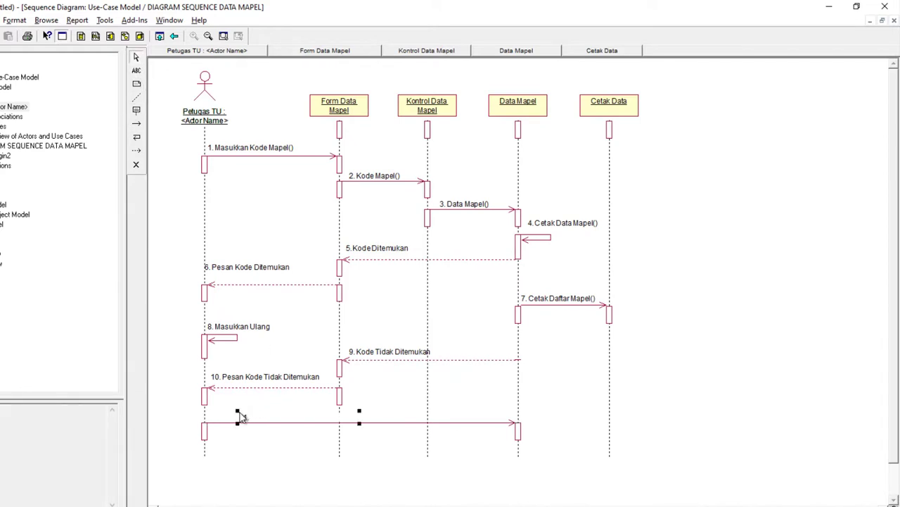
type("Masukkan nData")
key("Left")
key("Left")
key("Left")
key("Left")
key("BackSpace")
type("Detail Data")
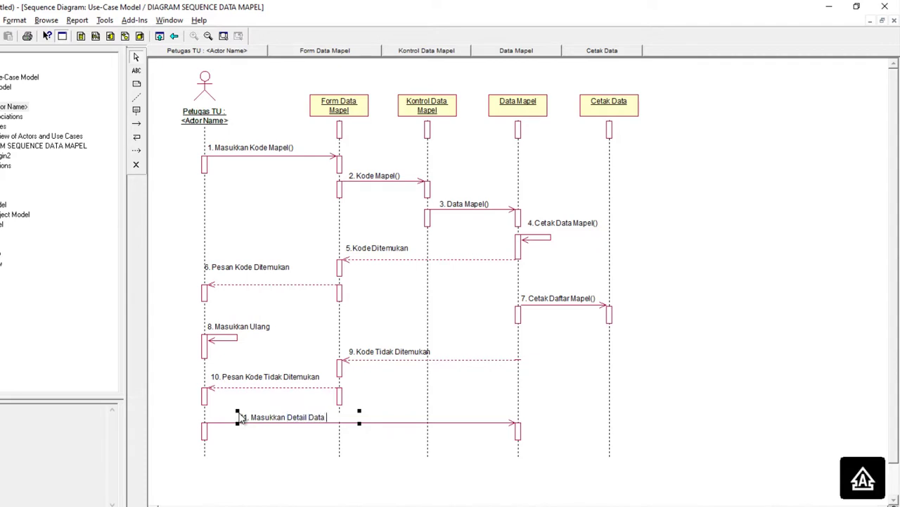
type(" M")
key("BackSpace")
key("BackSpace")
type("Mapel()")
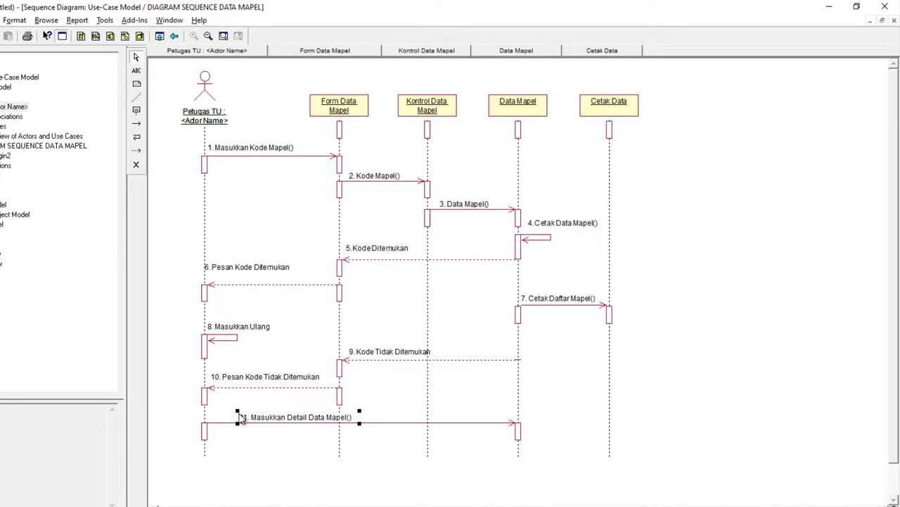
left_click_drag(285, 421, 254, 420)
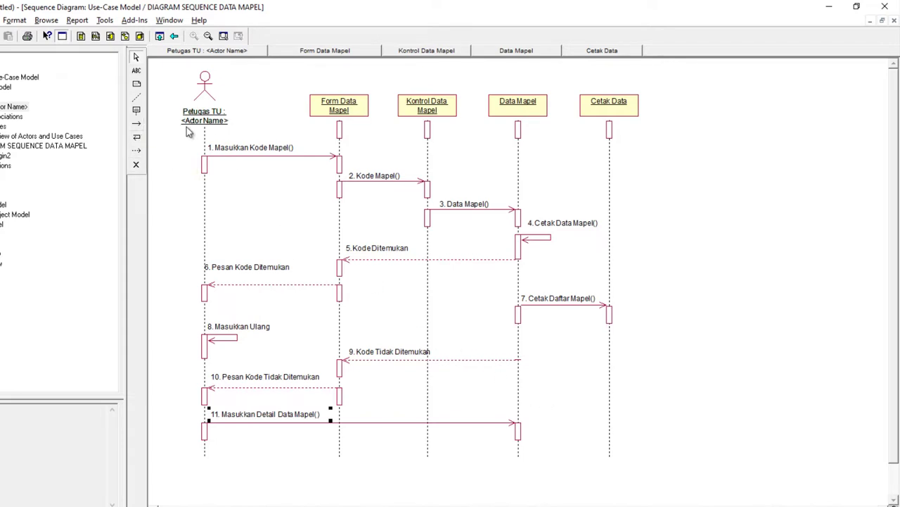
- Add a message to self on the Data Mapel lifeline above the eleventh message's arrow, labelled "12. Simpan Data mapel()"
left_click(139, 140)
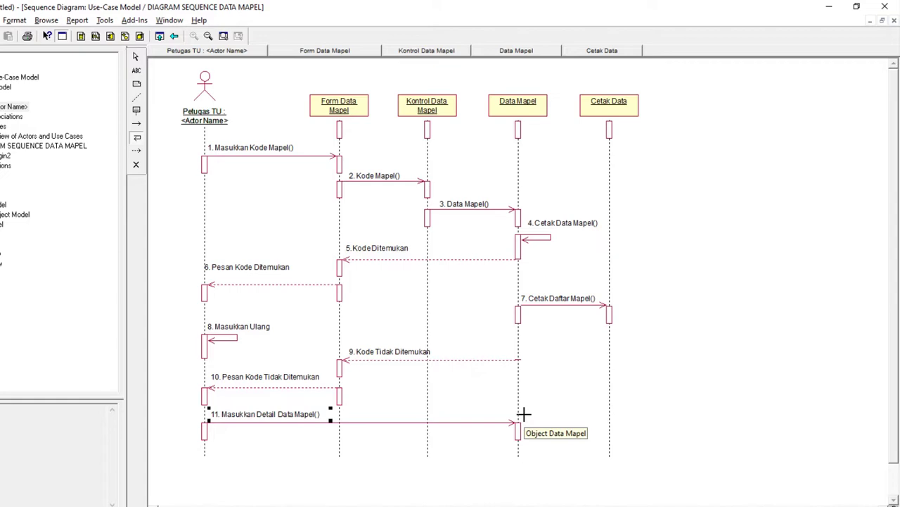
left_click(524, 415)
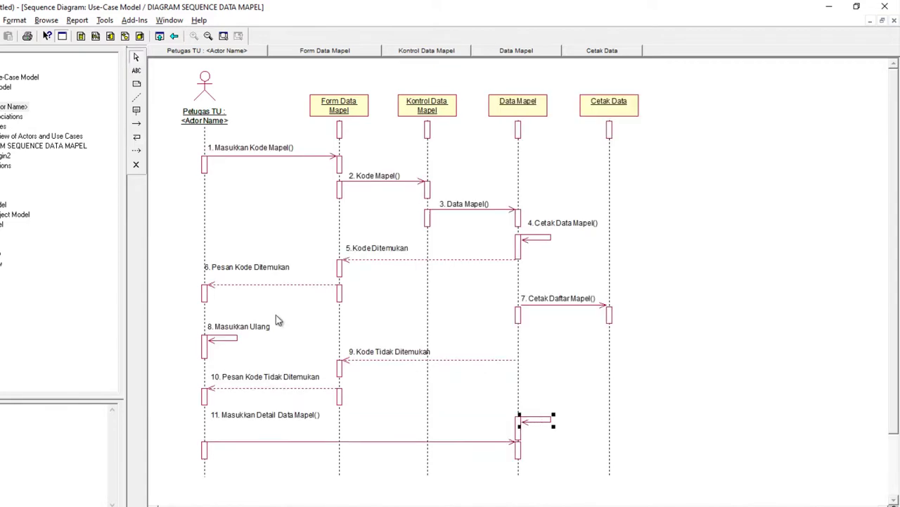
left_click(530, 405)
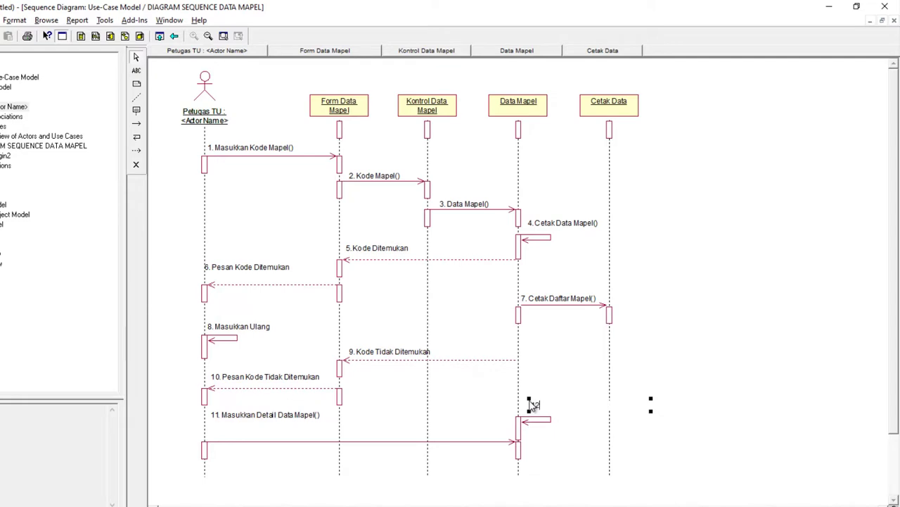
type("Simpan Data mapel()")
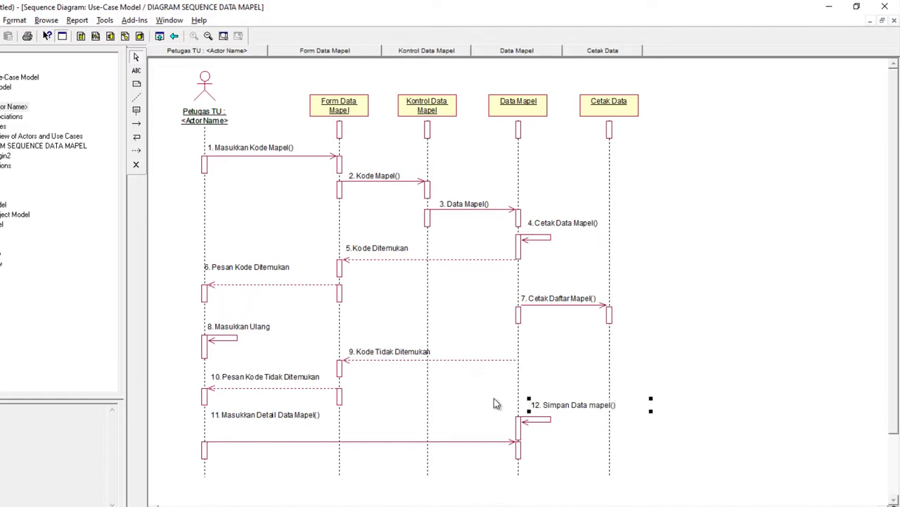
key("Return")
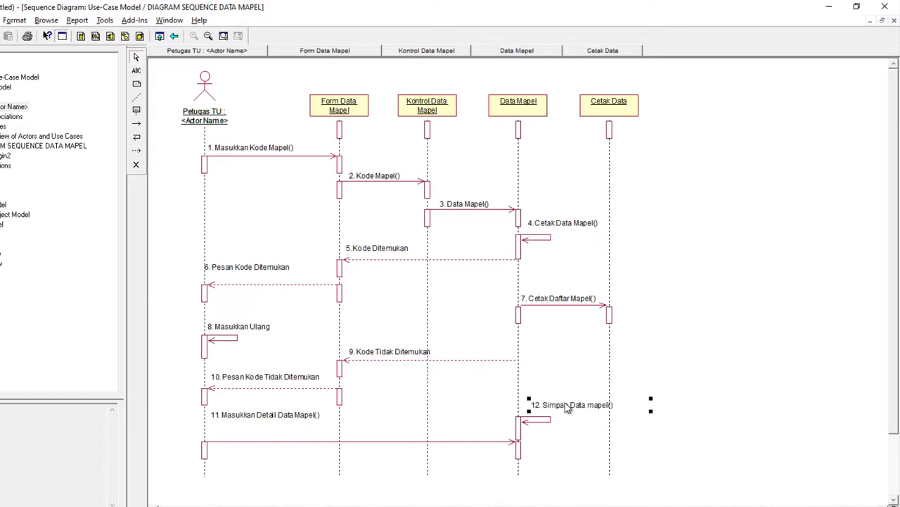
- Draw a message from Data Mapel to Cetak Data below the eleventh message's arrow, with the label "13. Cetak Data Mapel()" between the lifelines above it
left_click(136, 124)
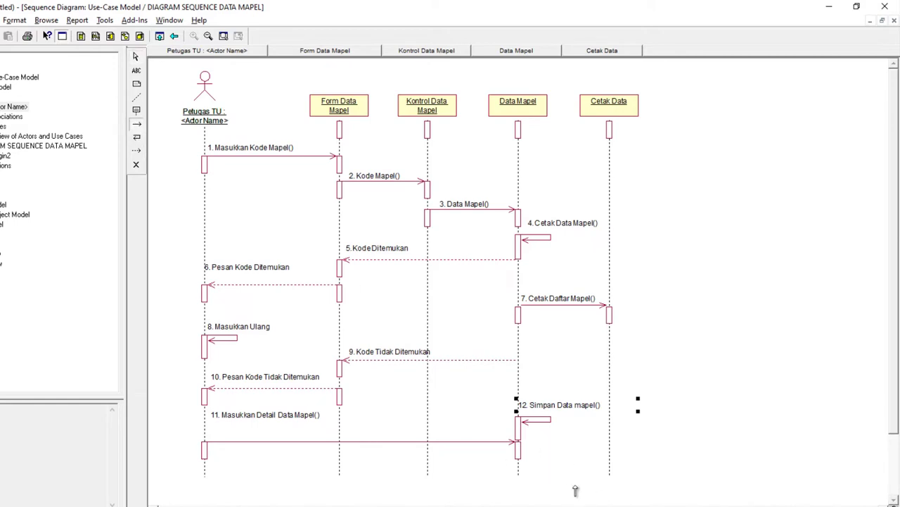
left_click_drag(518, 476, 610, 477)
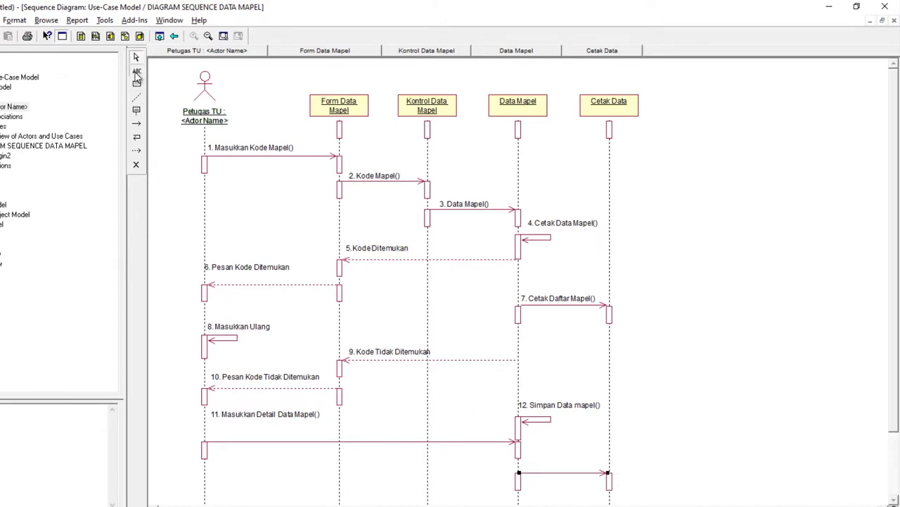
left_click(136, 71)
left_click(535, 460)
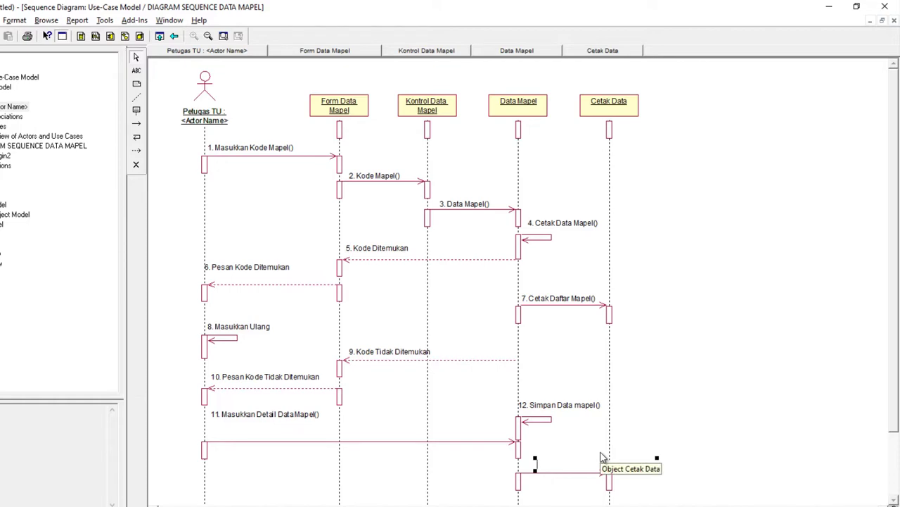
type("13")
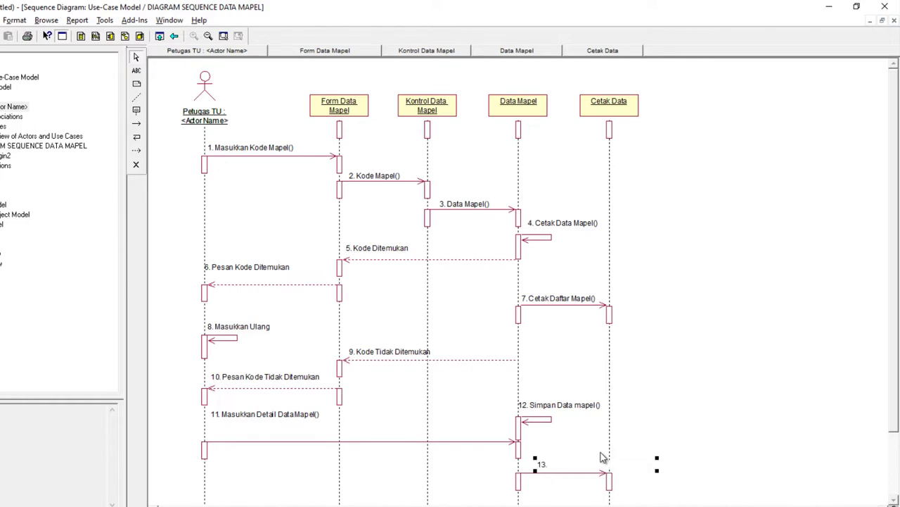
type(". Cetak Da")
key("BackSpace")
key("BackSpace")
type("ata Mapel()")
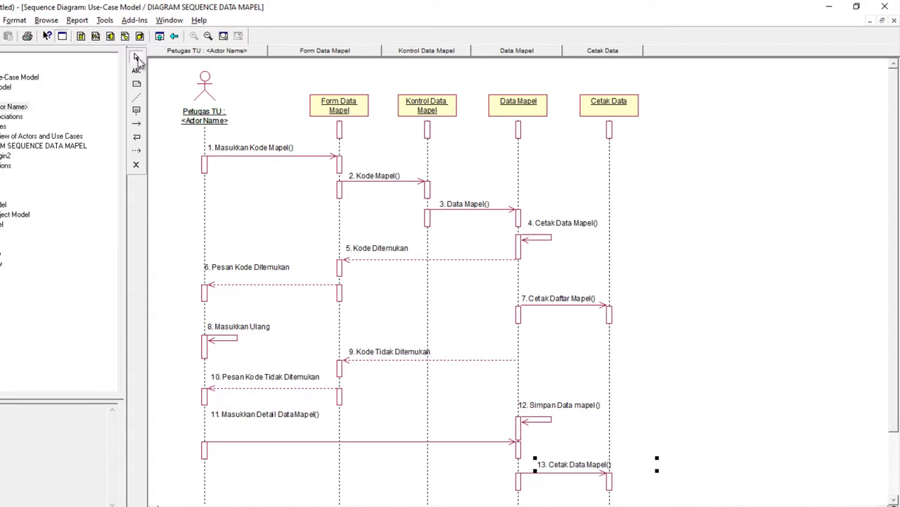
left_click_drag(565, 470, 553, 466)
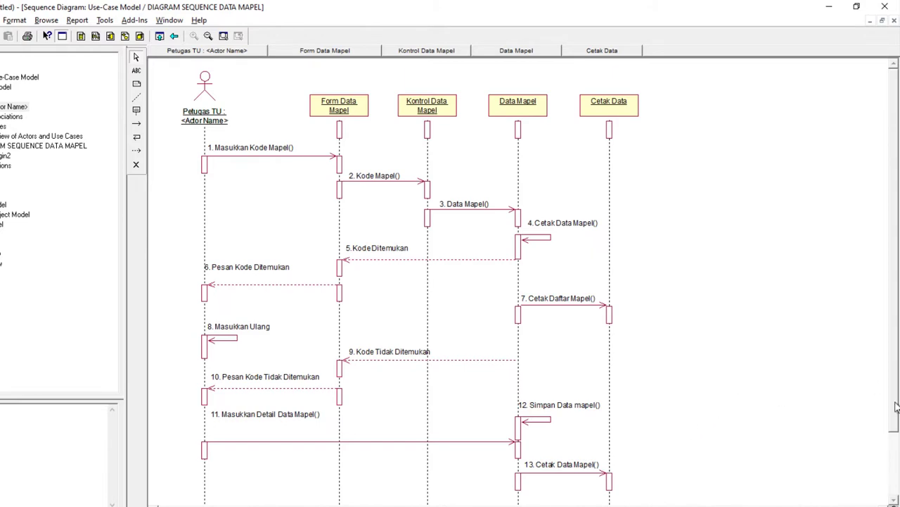
left_click_drag(897, 405, 896, 408)
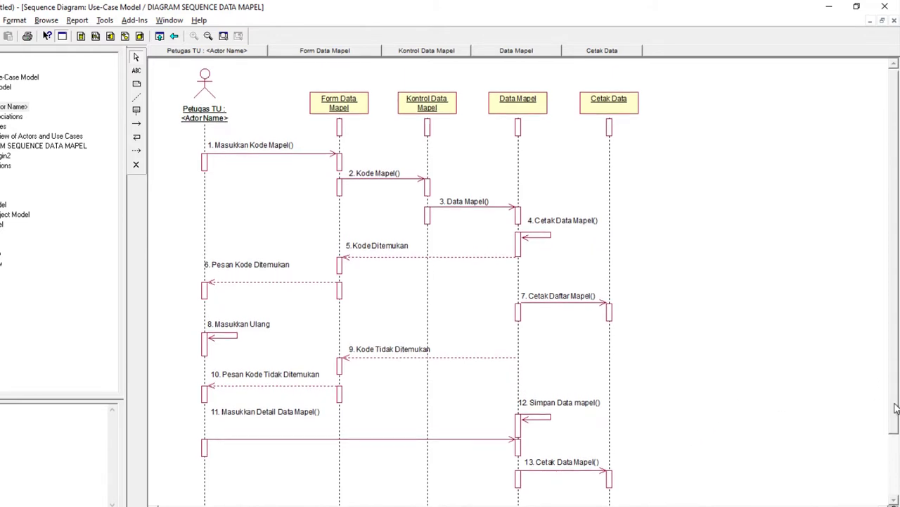